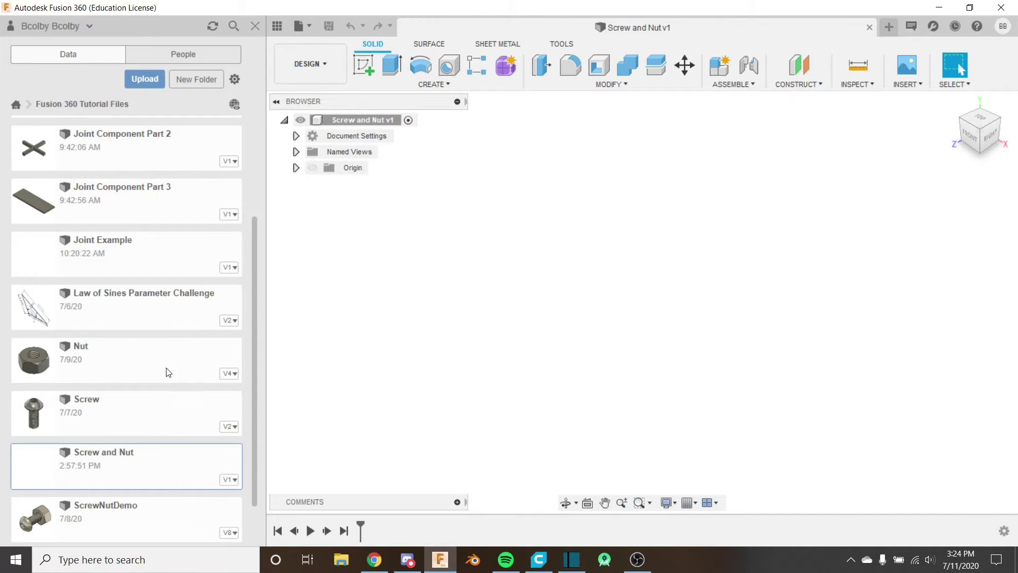
# Step: Insert the Screw part into the current design at its default position
pyautogui.rightClick(131, 412)
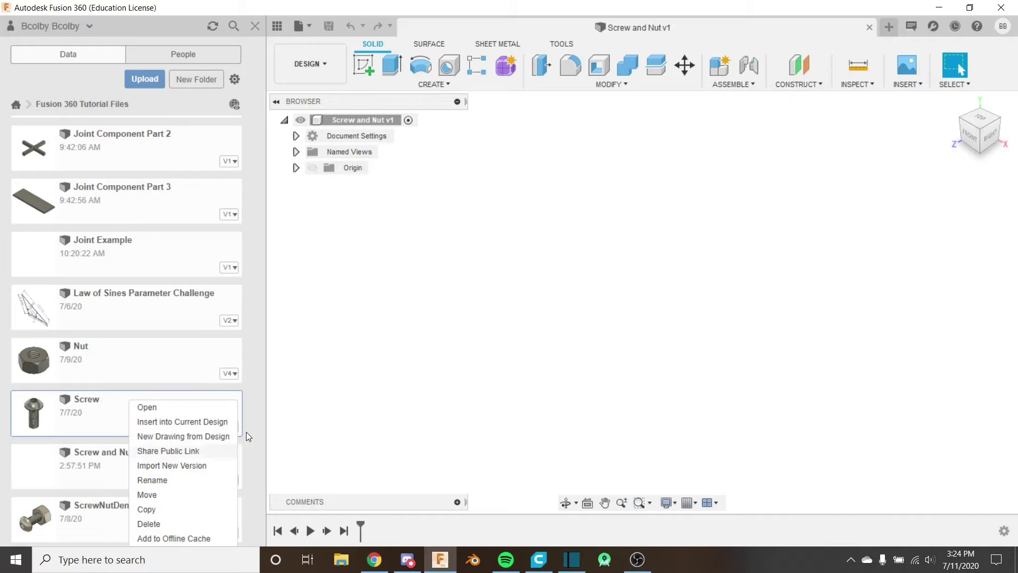
pyautogui.click(219, 433)
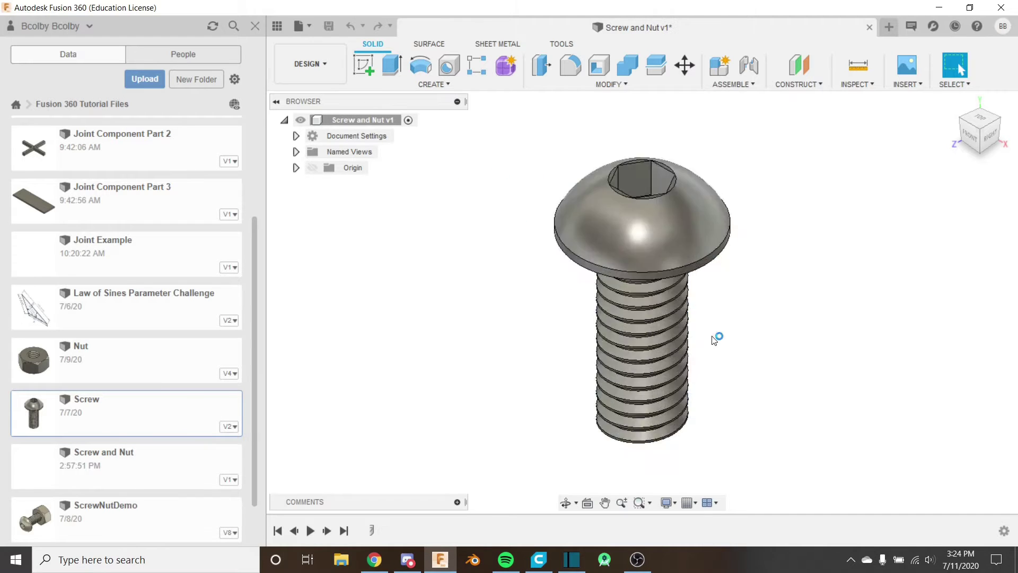
pyautogui.click(956, 412)
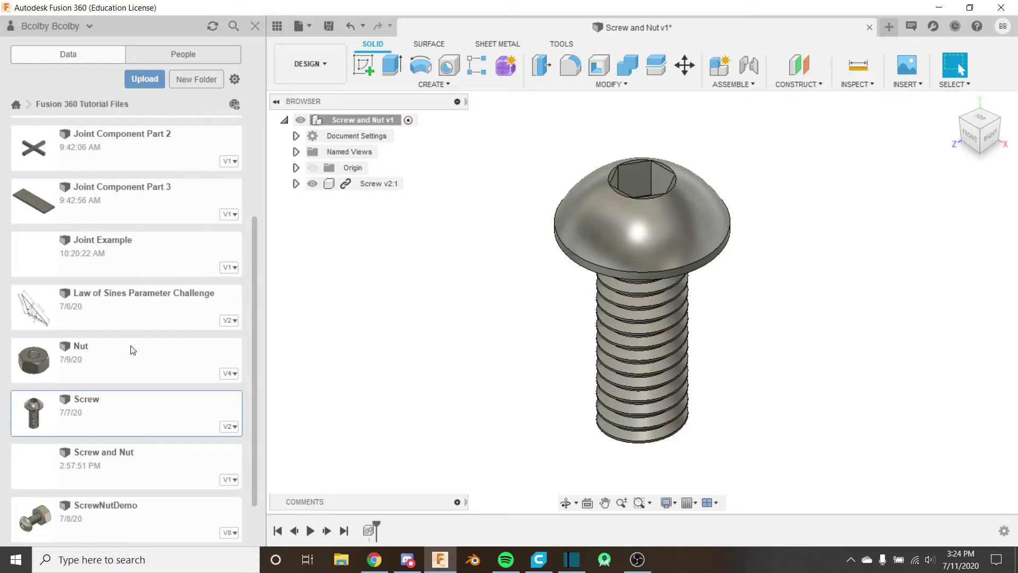
# Step: Insert the Nut part 17 mm below the screw and close the Data Panel
pyautogui.rightClick(131, 358)
pyautogui.click(224, 383)
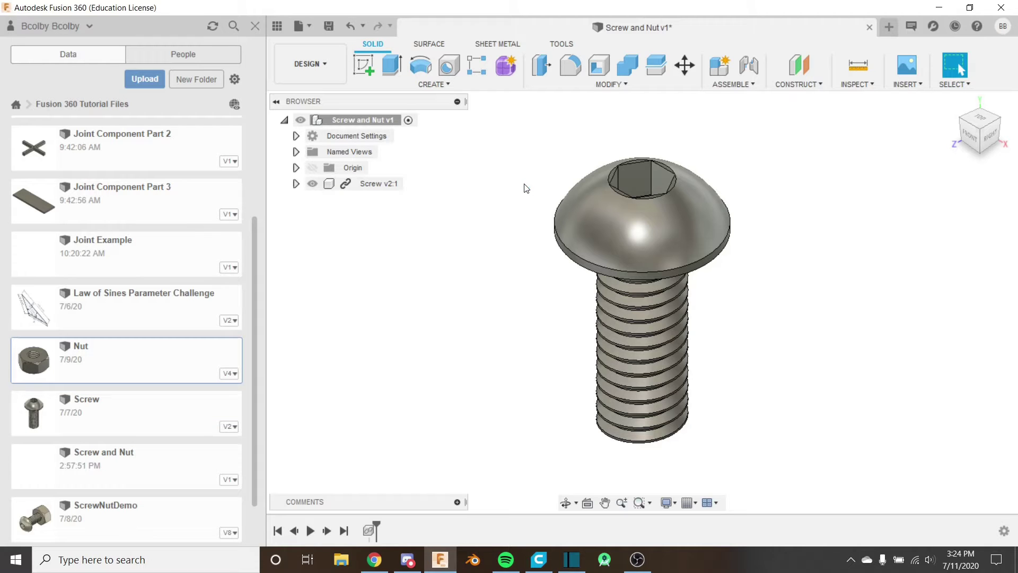
pyautogui.moveTo(643, 190); pyautogui.dragTo(643, 474)
pyautogui.click(938, 415)
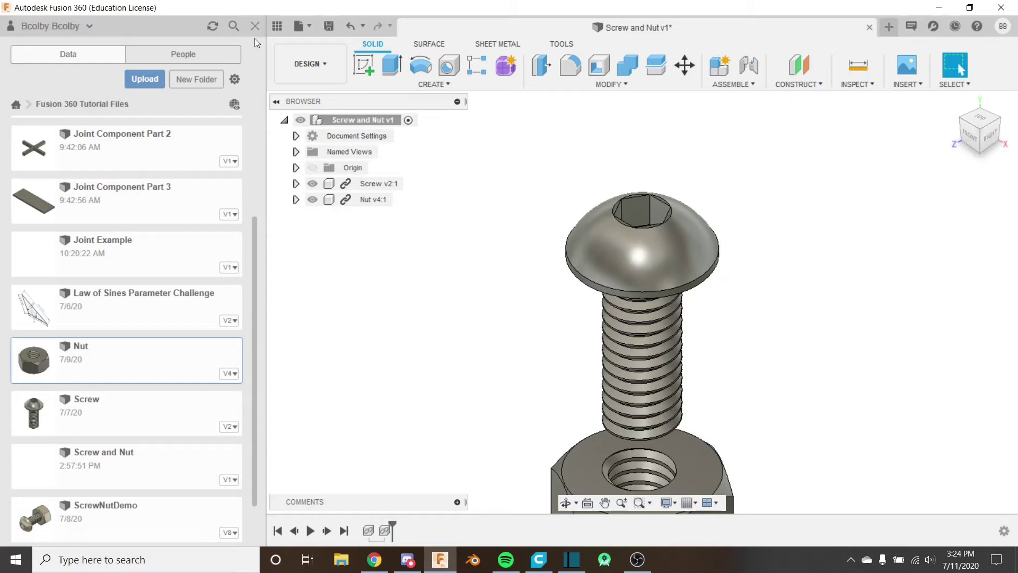
pyautogui.click(256, 21)
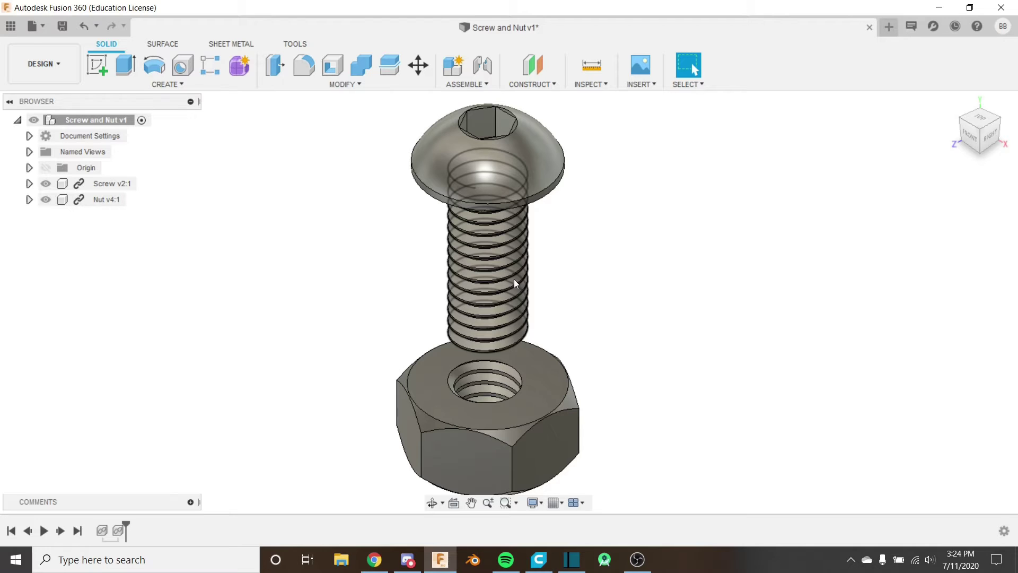
# Step: Start an Align and pick the nut's outer circular edge as the From geometry
pyautogui.keyDown('shift'); pyautogui.moveTo(514, 279); pyautogui.dragTo(504, 250, button='middle'); pyautogui.keyUp('shift')
pyautogui.click(352, 85)
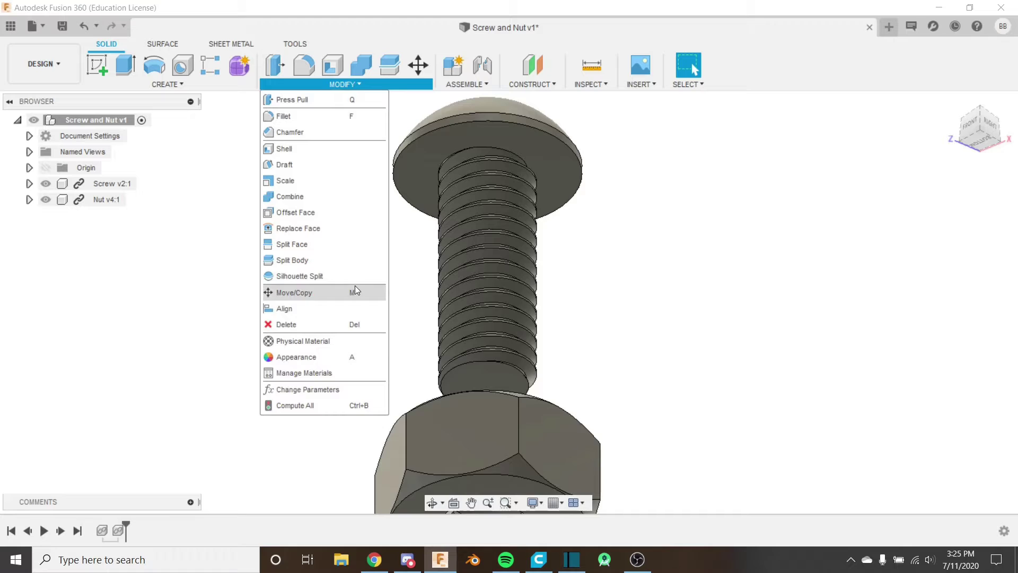
pyautogui.click(330, 311)
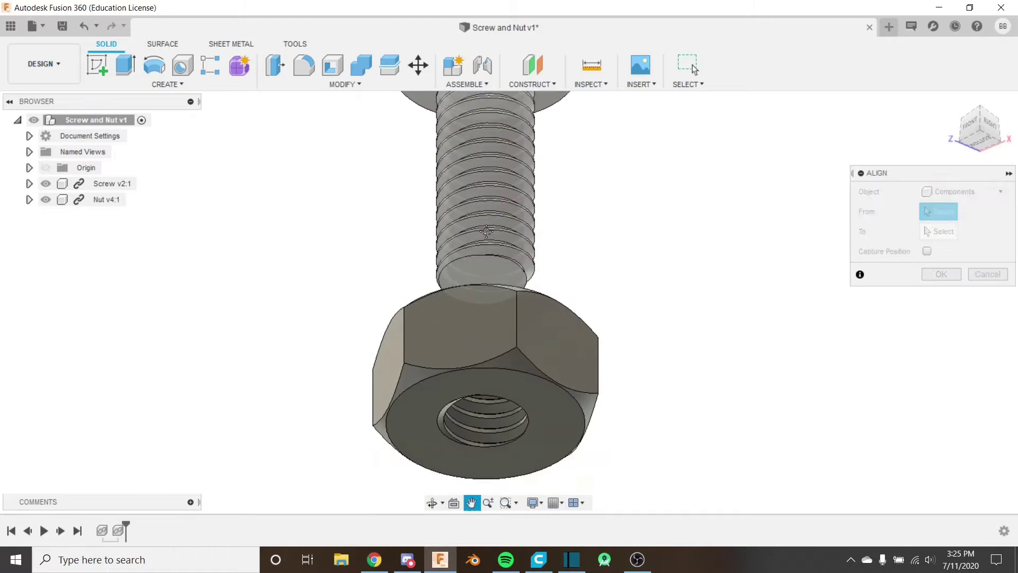
pyautogui.click(514, 347)
# Step: From the bottom view, align to the hole's centre point and confirm
pyautogui.click(1010, 134)
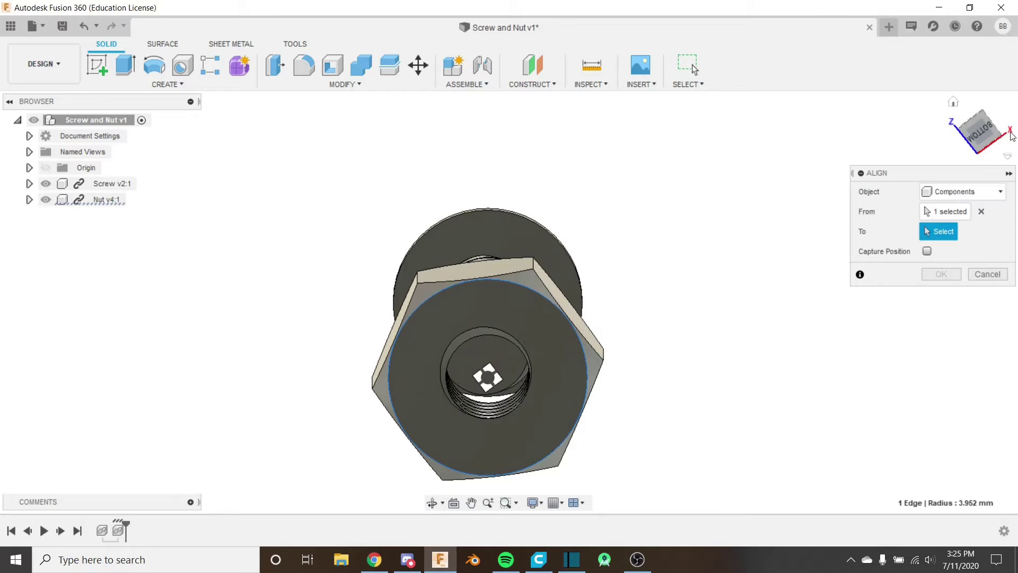
pyautogui.click(979, 130)
pyautogui.scroll(5, 454, 352)
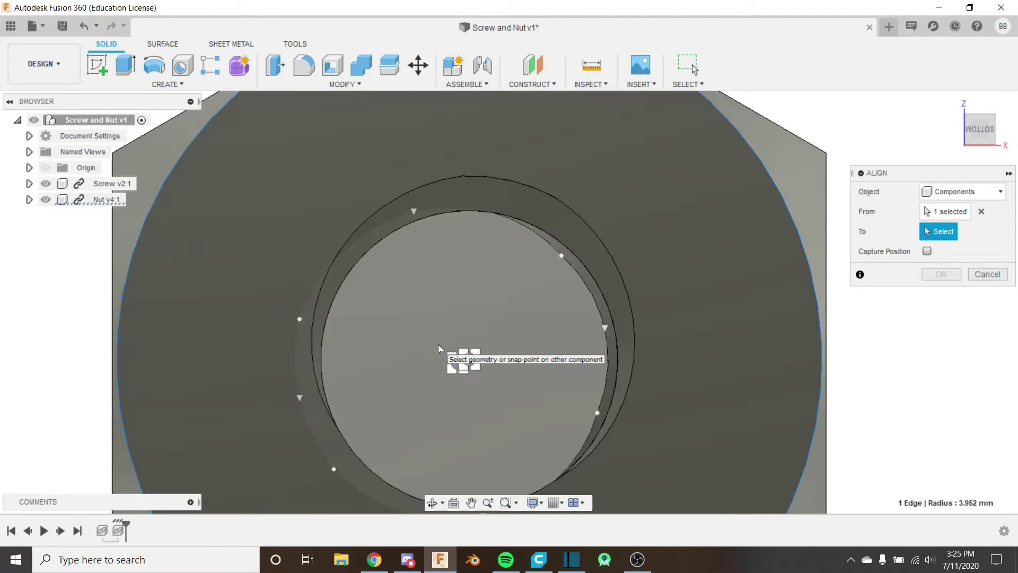
pyautogui.scroll(3, 438, 344)
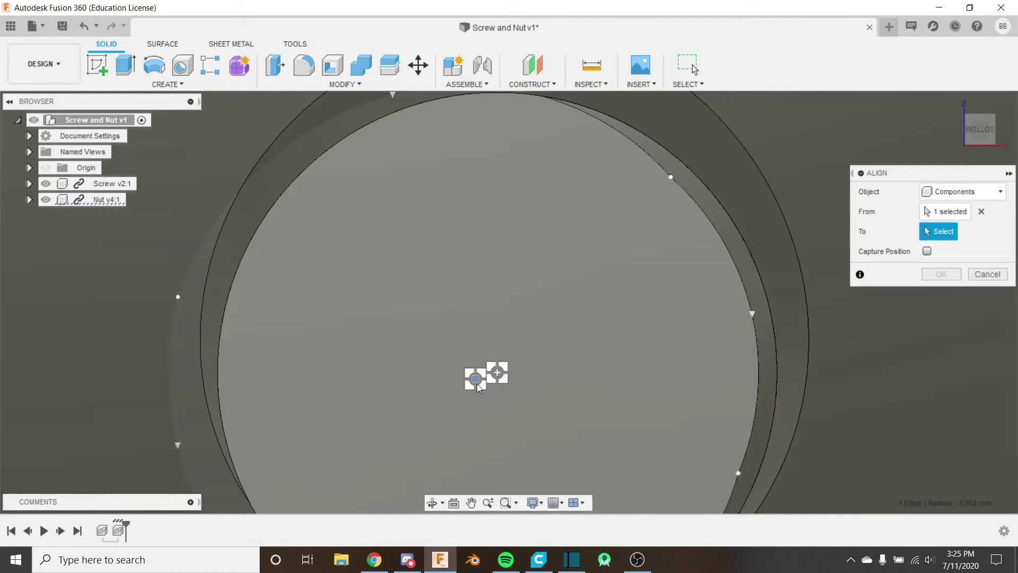
pyautogui.click(497, 373)
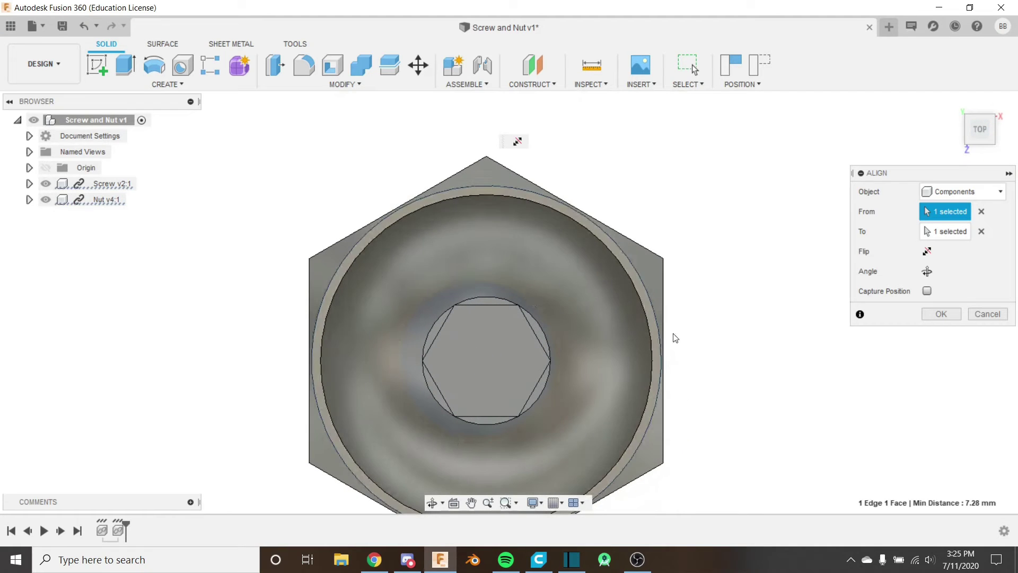
pyautogui.scroll(-2, 697, 329)
pyautogui.click(928, 314)
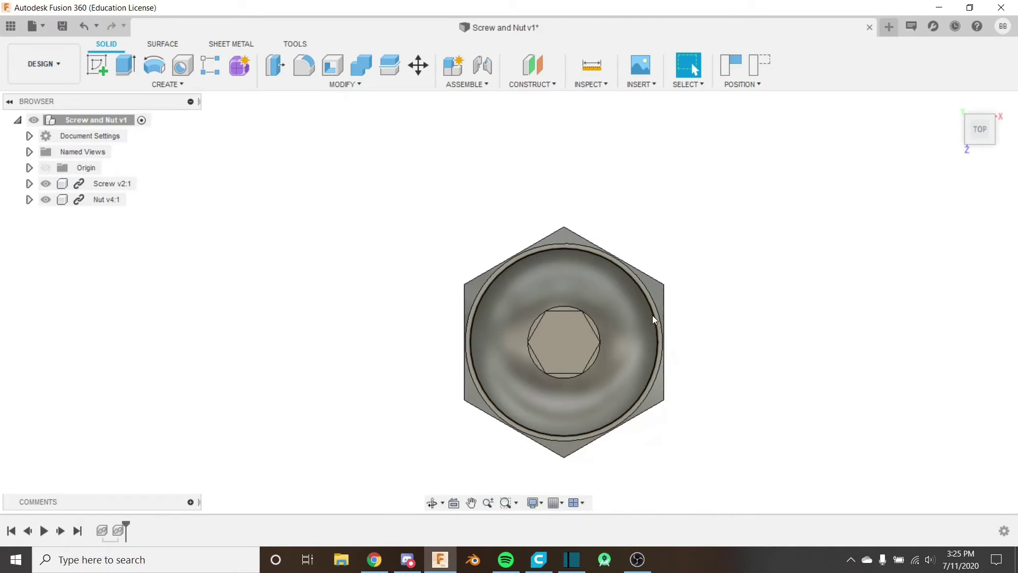
pyautogui.keyDown('shift'); pyautogui.moveTo(743, 239); pyautogui.dragTo(772, 264, button='middle'); pyautogui.keyUp('shift')
pyautogui.scroll(5, 574, 352)
# Step: Create a section analysis on the nut's front face, offset to -4.00 mm
pyautogui.click(980, 134)
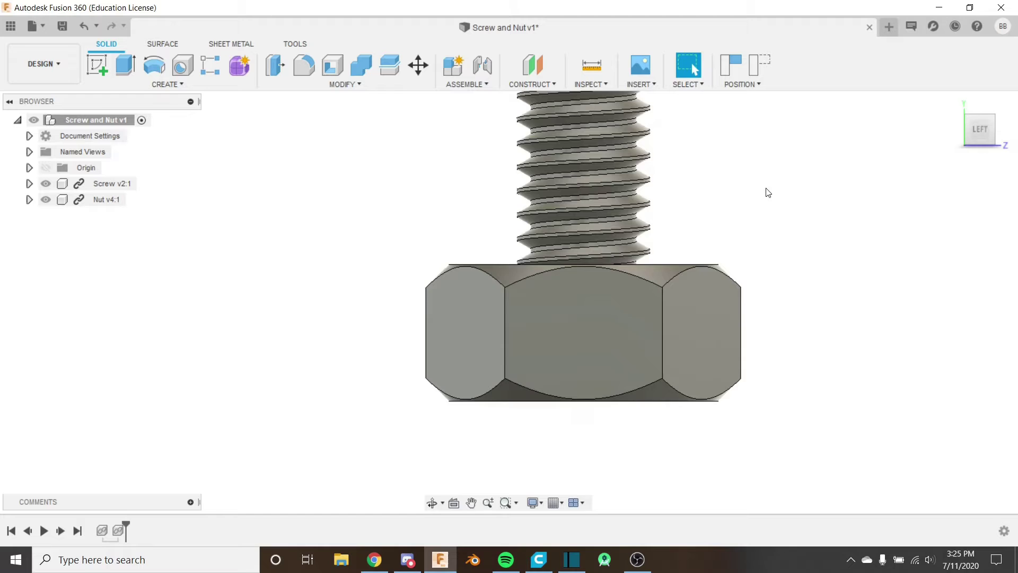
pyautogui.click(588, 84)
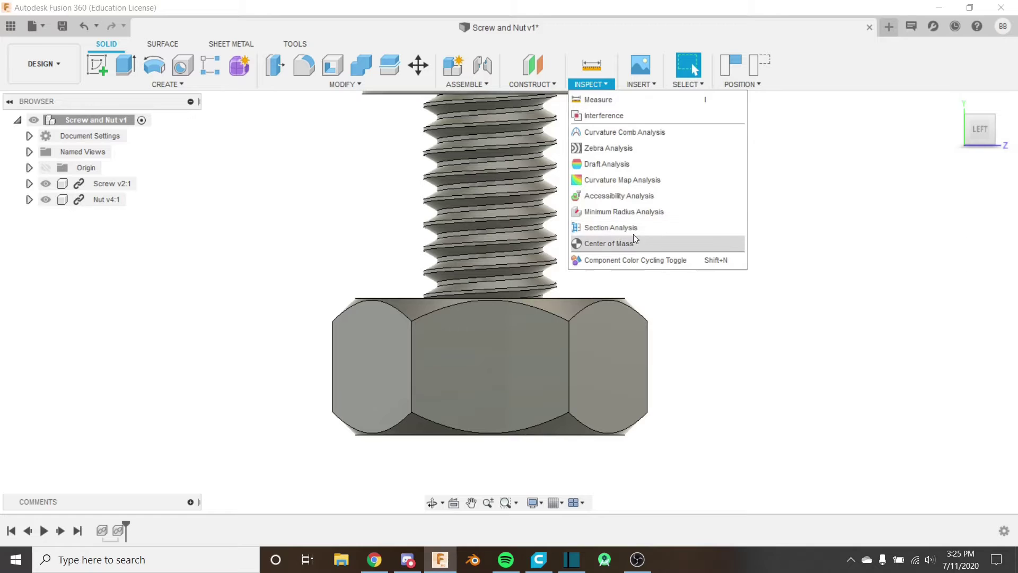
pyautogui.click(621, 229)
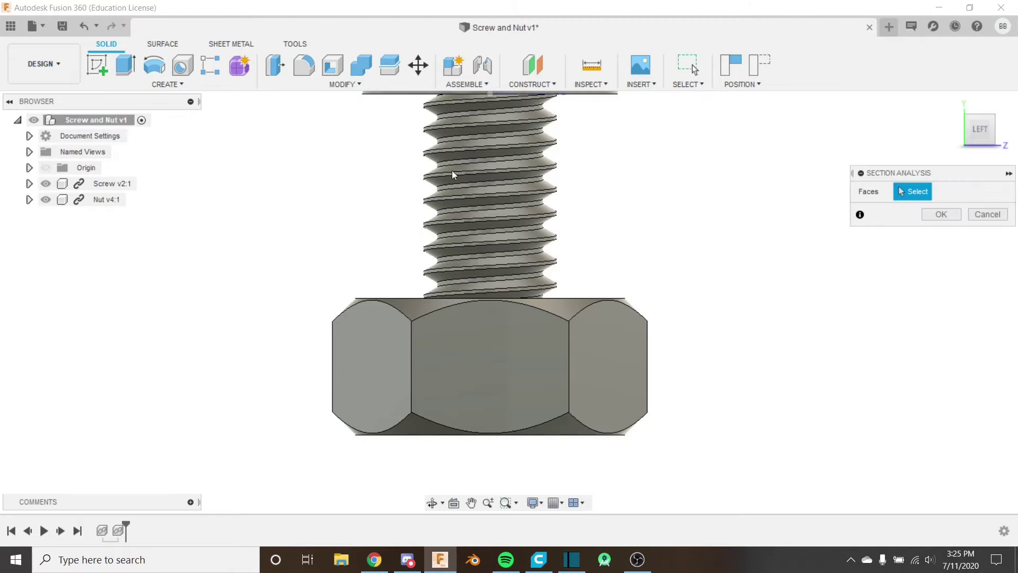
pyautogui.click(494, 361)
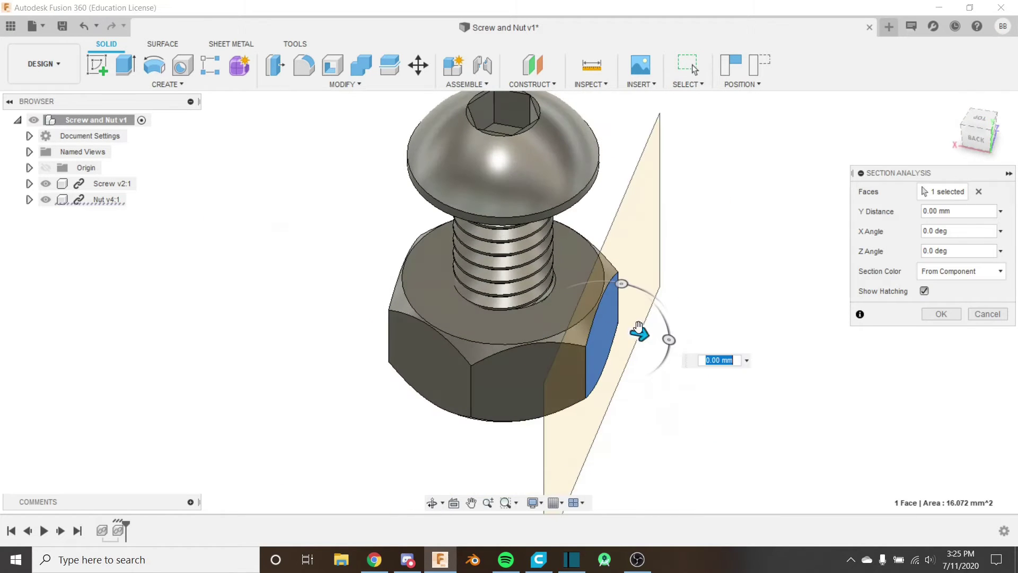
pyautogui.moveTo(640, 327); pyautogui.dragTo(545, 316)
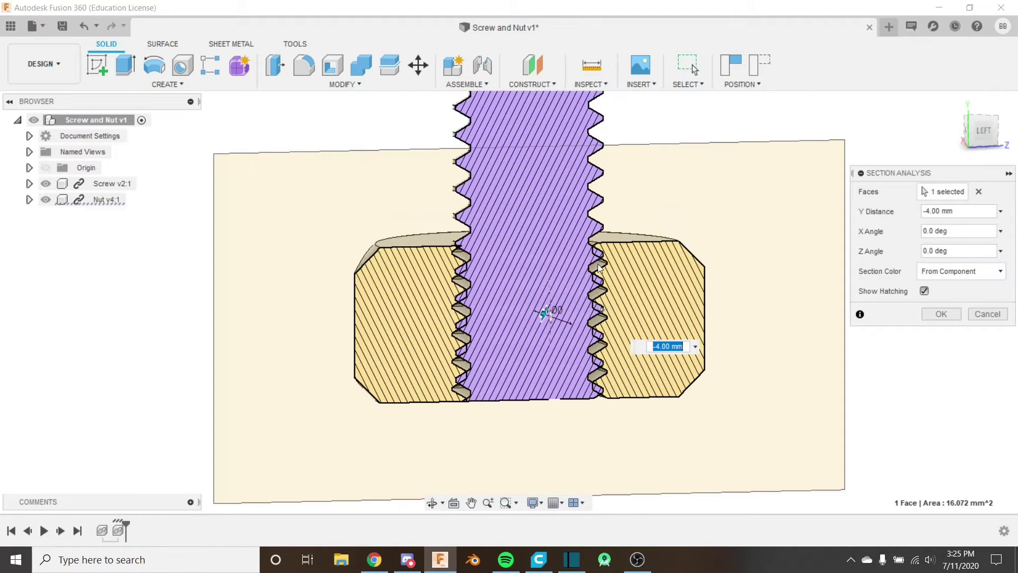
pyautogui.press('Return')
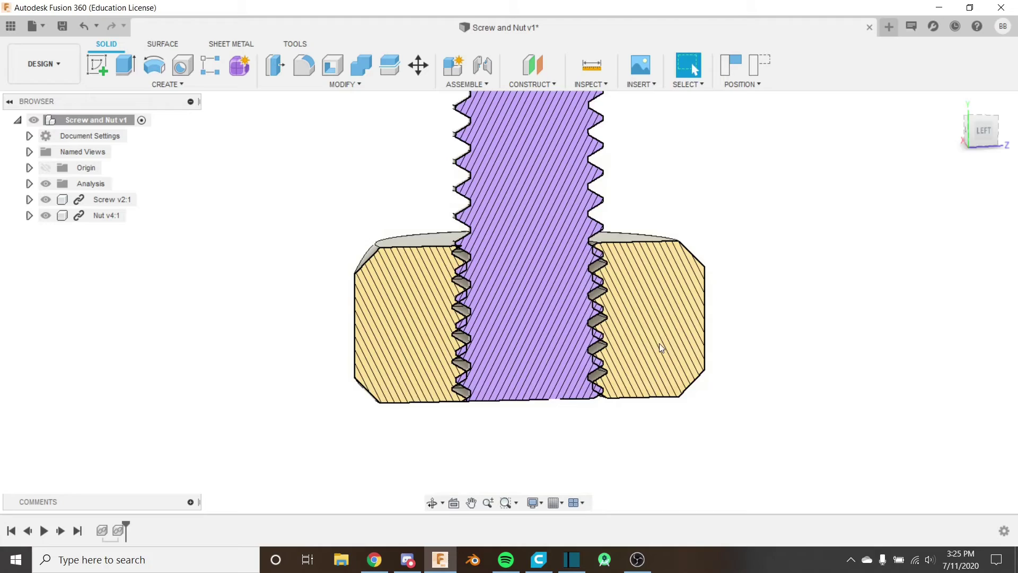
# Step: Square the view to the Left side and zoom in on the meshing threads
pyautogui.click(978, 131)
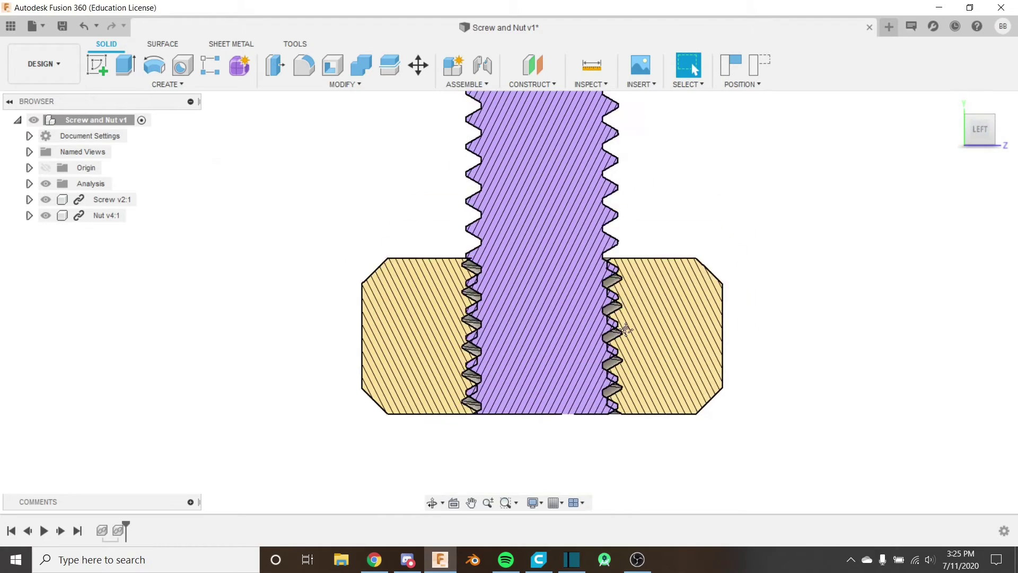
pyautogui.scroll(4, 626, 329)
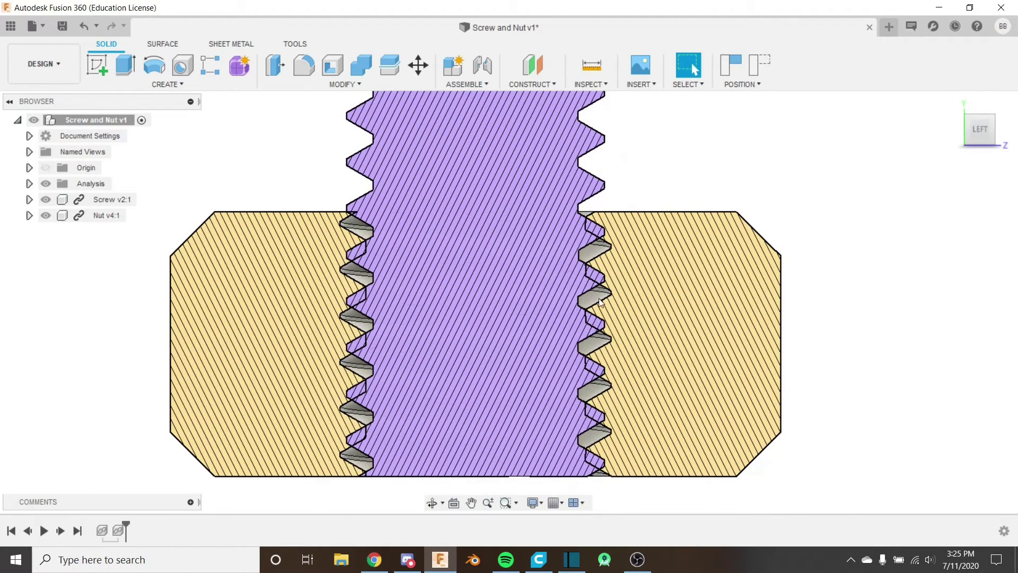
pyautogui.scroll(8, 601, 302)
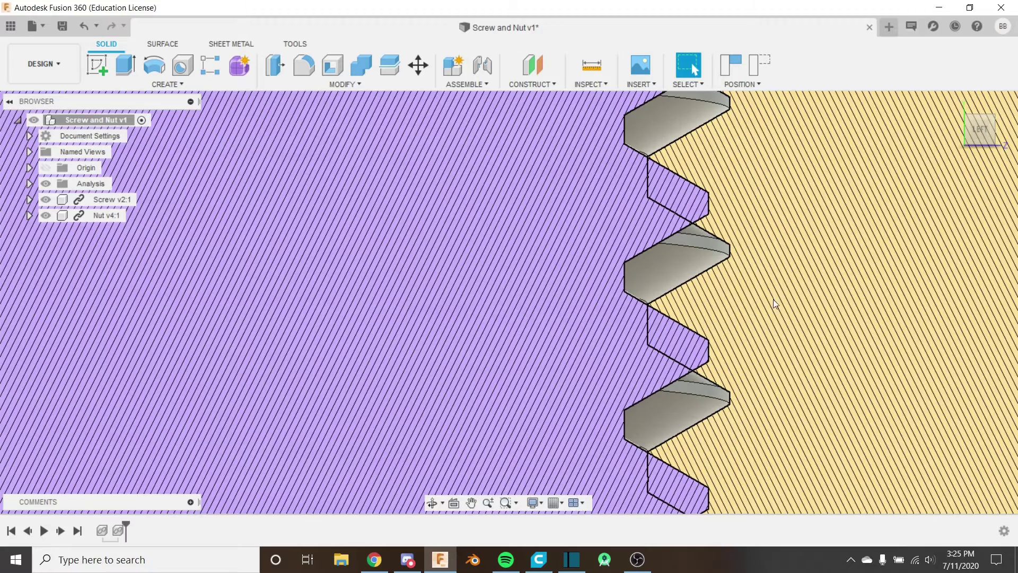
pyautogui.scroll(-3, 637, 330)
pyautogui.scroll(5, 633, 294)
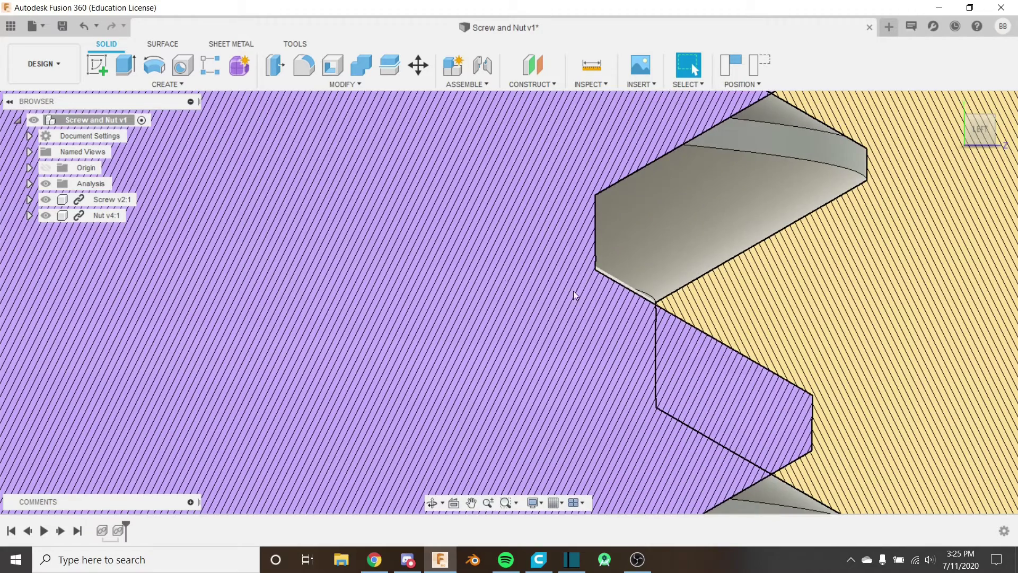
pyautogui.scroll(-2, 574, 291)
pyautogui.scroll(-4, 660, 326)
pyautogui.scroll(-2, 435, 224)
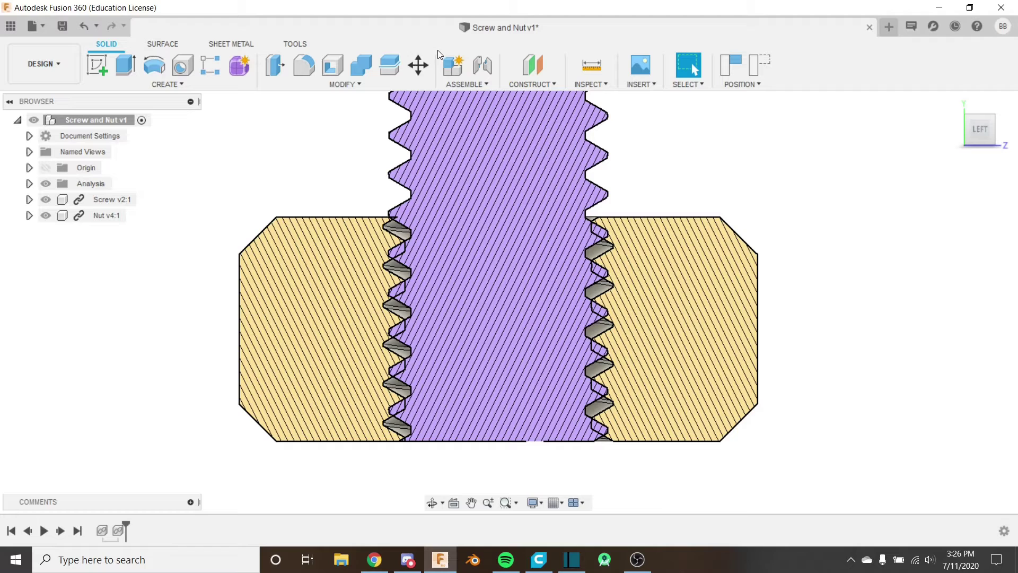
# Step: Start Move/Copy on the Nut and activate its rotation handle in the Left view
pyautogui.click(419, 63)
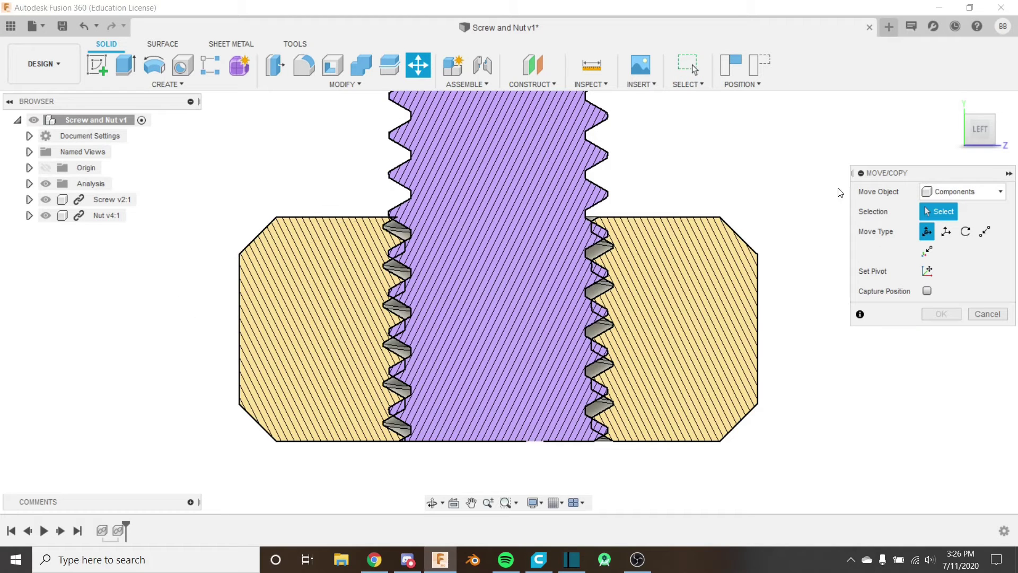
pyautogui.click(116, 214)
pyautogui.keyDown('shift'); pyautogui.moveTo(582, 352); pyautogui.dragTo(511, 348, button='middle'); pyautogui.keyUp('shift')
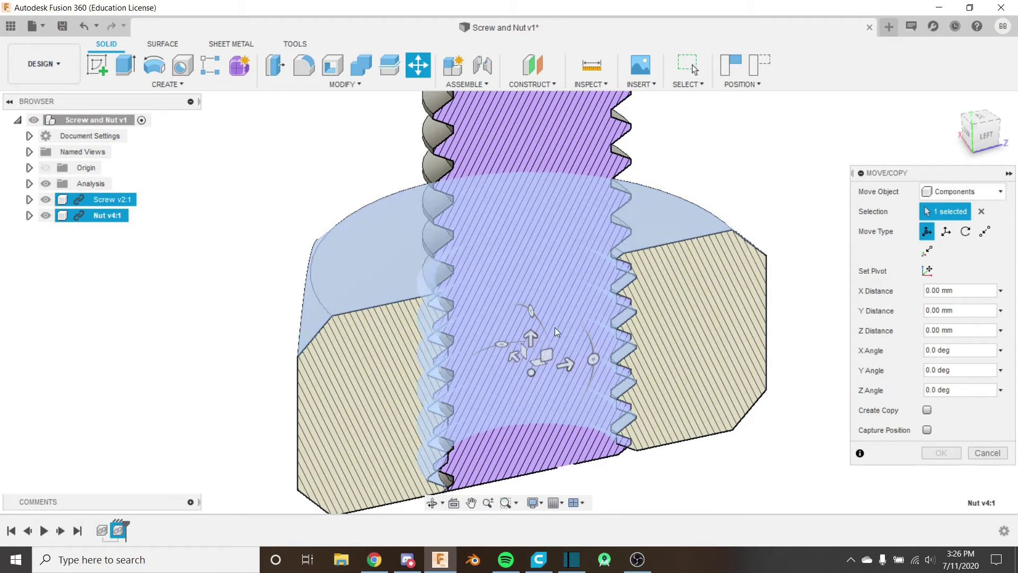
pyautogui.click(501, 345)
pyautogui.click(987, 136)
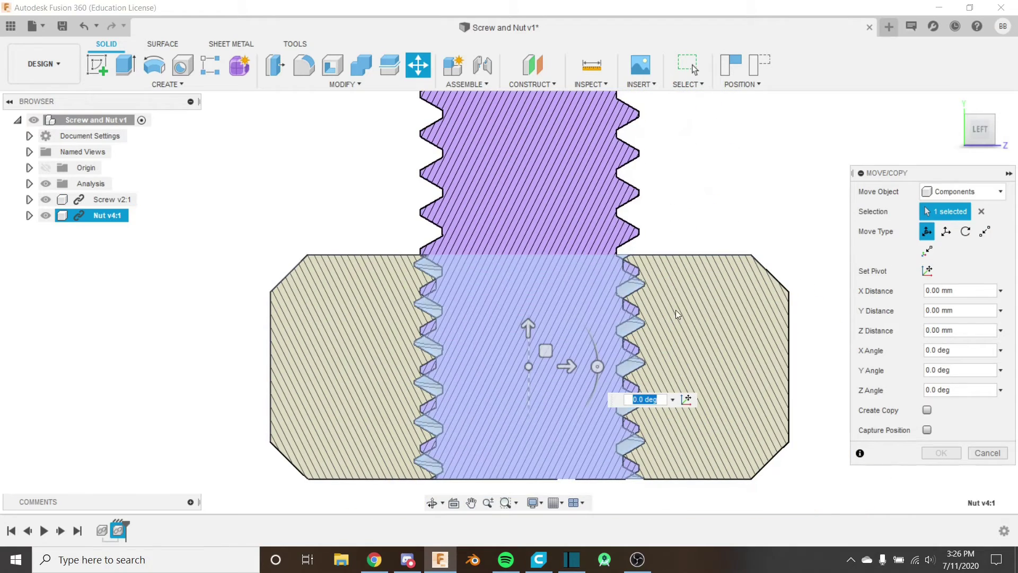
pyautogui.scroll(3, 690, 324)
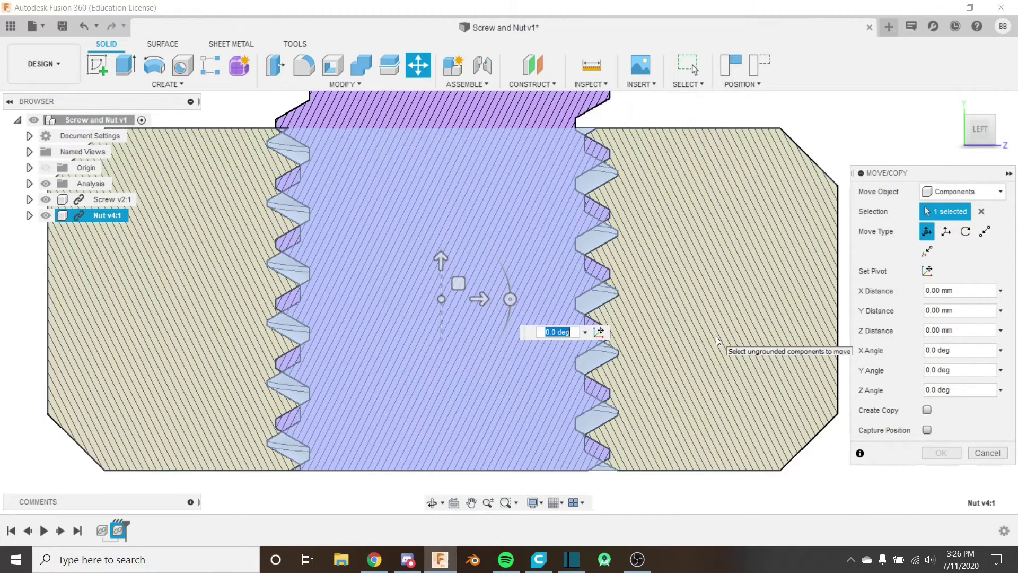
pyautogui.scroll(3, 611, 244)
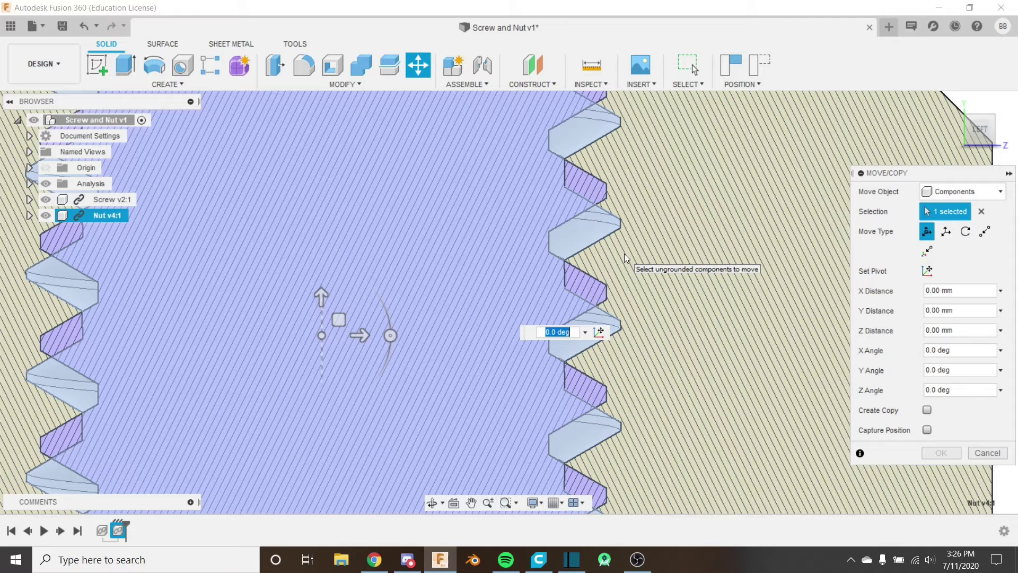
# Step: Adjust the nut's Y rotation angle until the threads mesh at -115 degrees
pyautogui.write('-50')
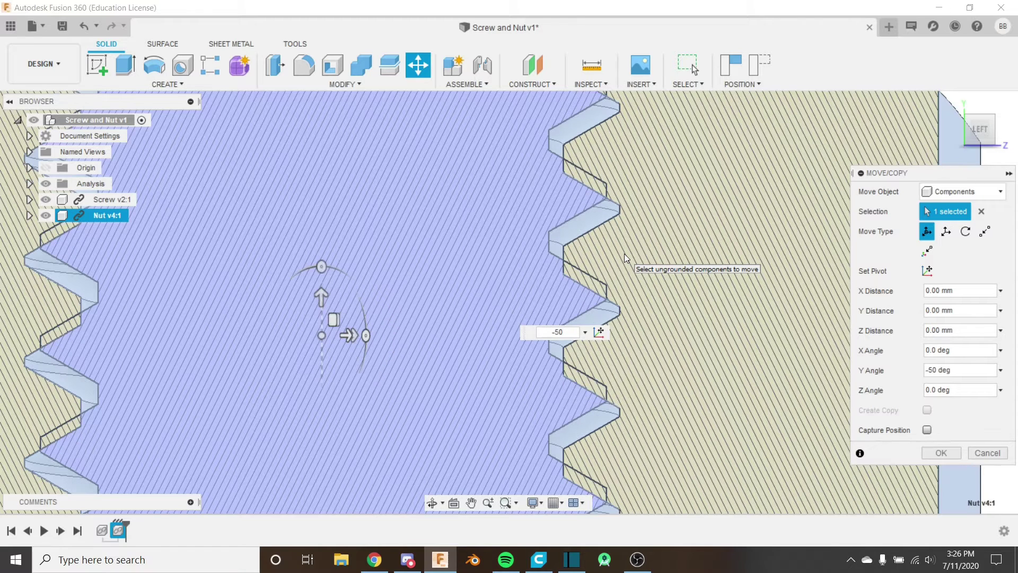
pyautogui.press('BackSpace')
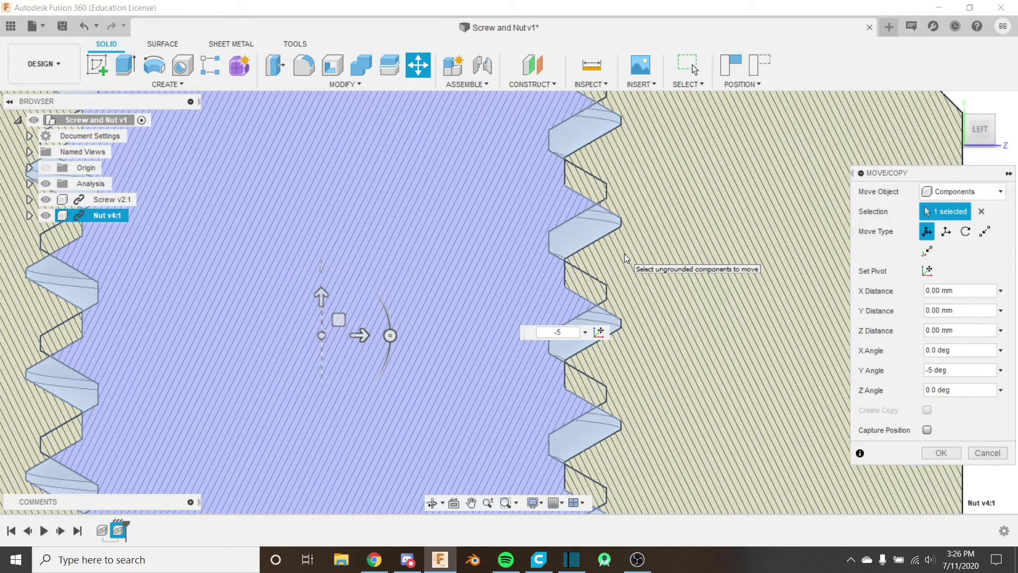
pyautogui.press('BackSpace')
pyautogui.write('70')
pyautogui.press('BackSpace')
pyautogui.press('BackSpace')
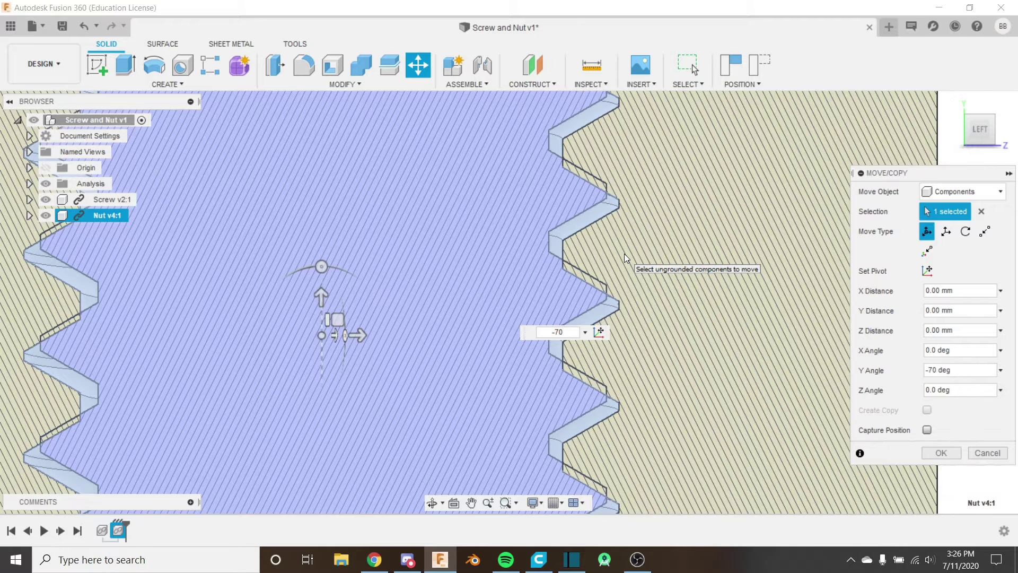
pyautogui.write('100')
pyautogui.press('BackSpace')
pyautogui.press('BackSpace')
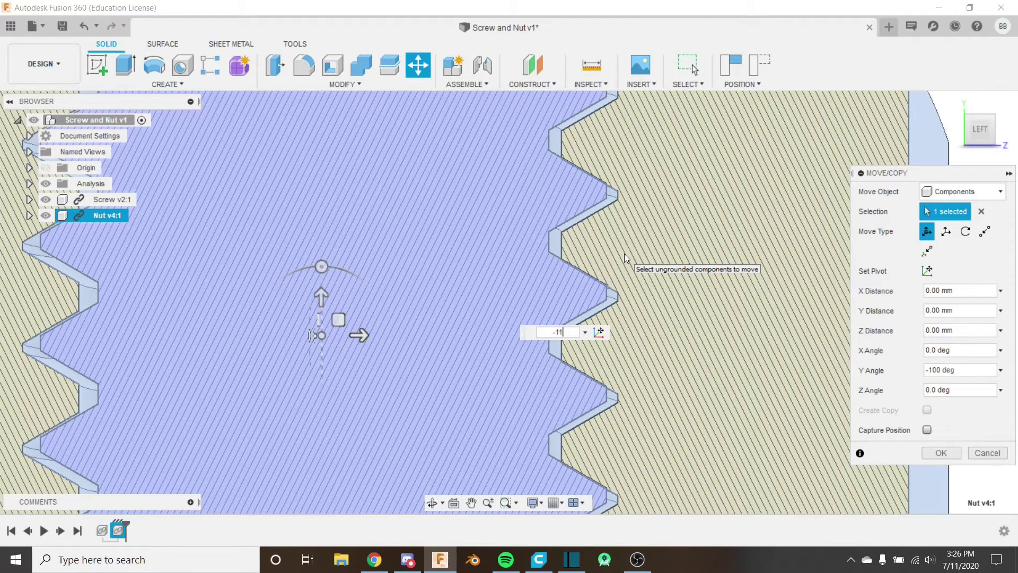
pyautogui.write('10')
pyautogui.press('BackSpace')
pyautogui.press('BackSpace')
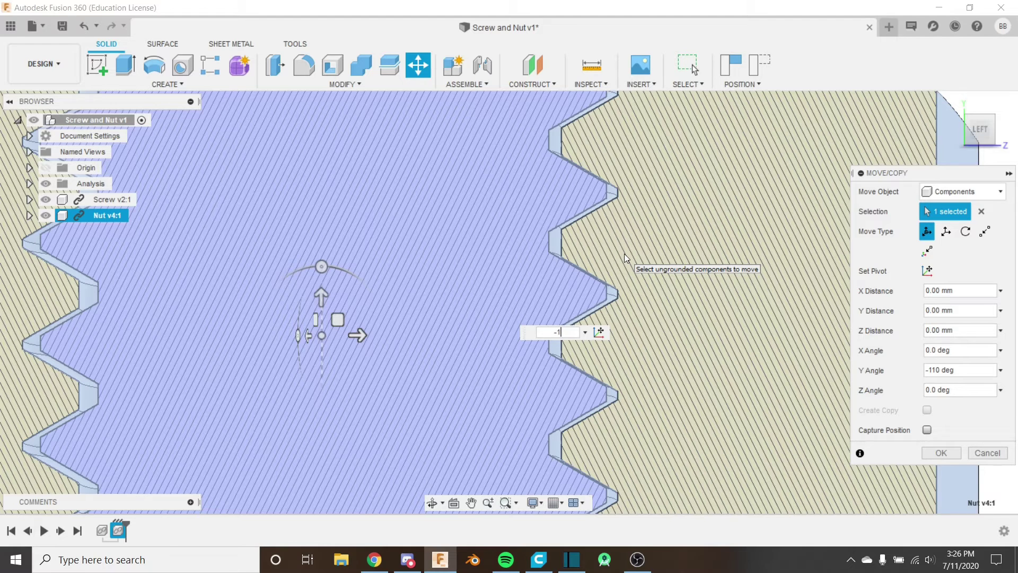
pyautogui.write('20')
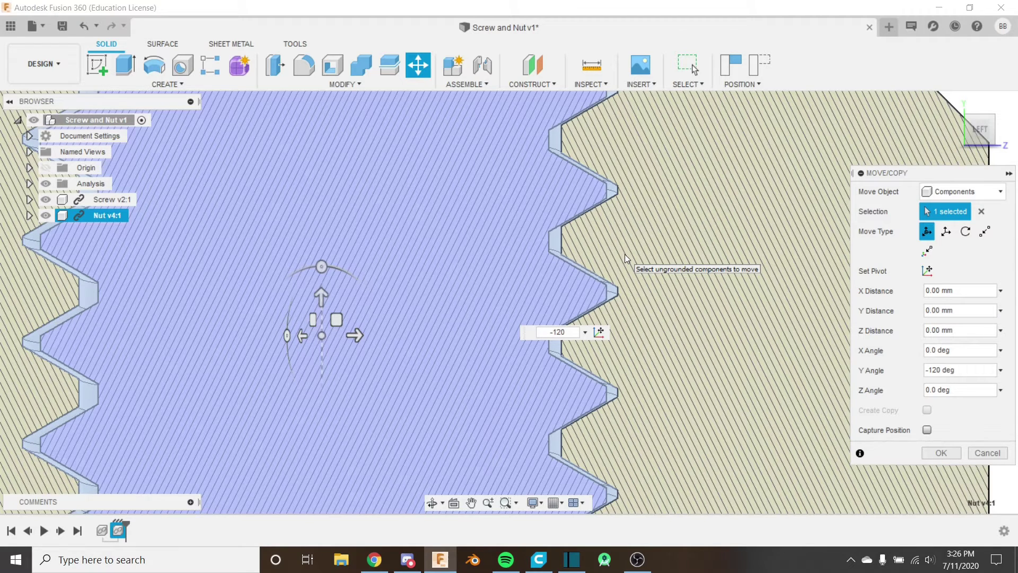
pyautogui.scroll(6, 625, 253)
pyautogui.scroll(-8, 482, 336)
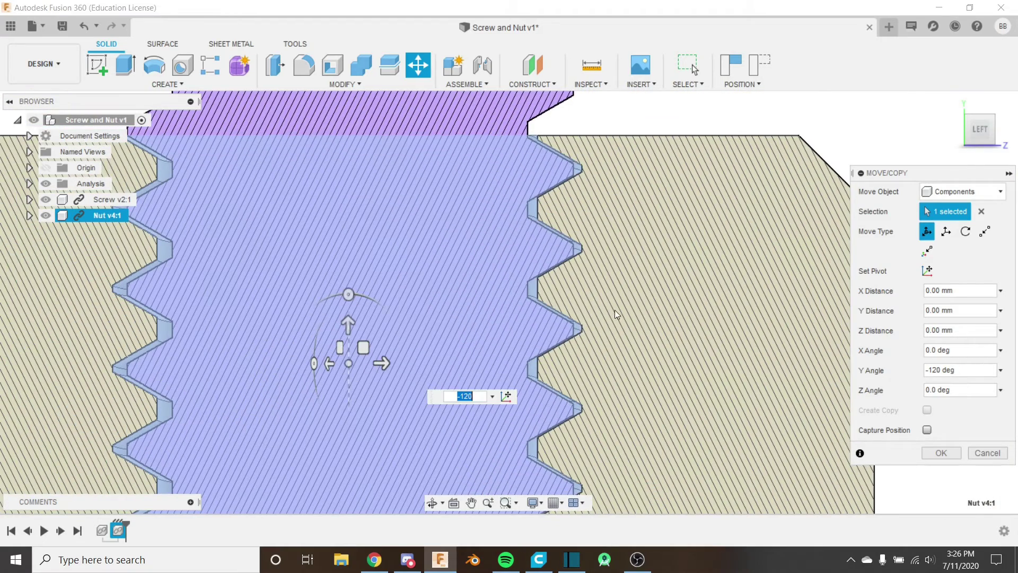
pyautogui.scroll(5, 557, 274)
pyautogui.scroll(-5, 555, 281)
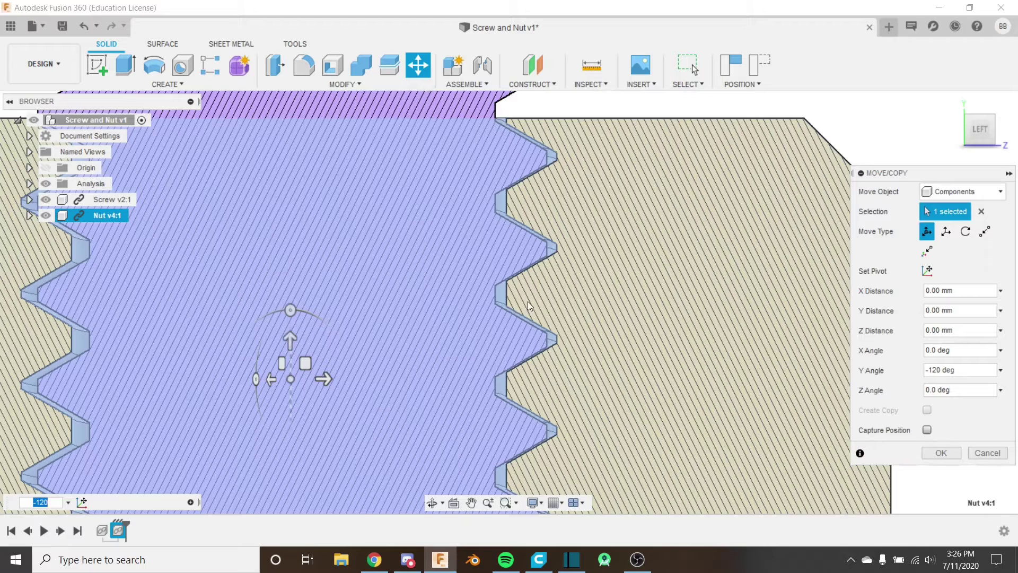
pyautogui.scroll(3, 441, 368)
pyautogui.scroll(2, 441, 367)
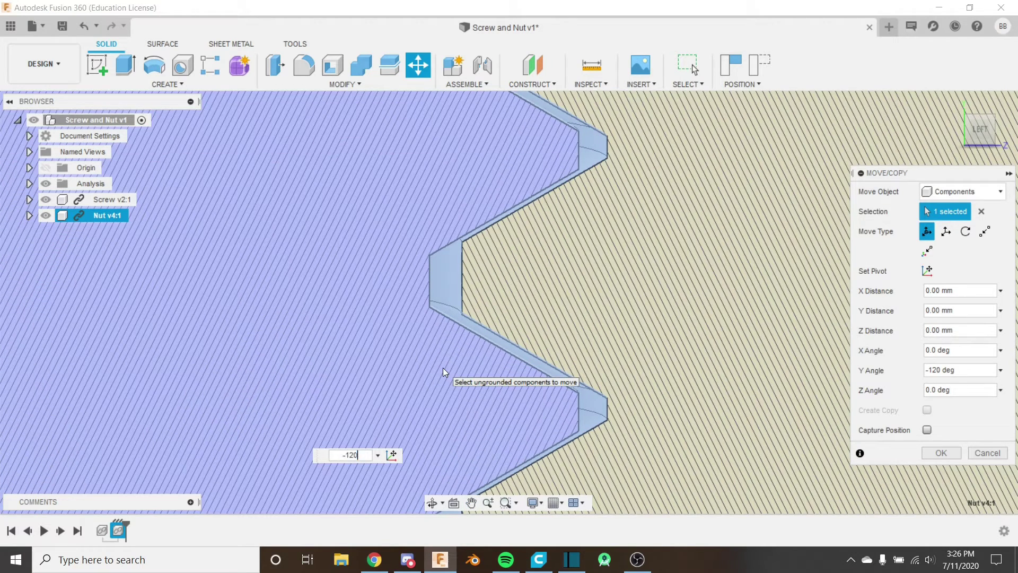
pyautogui.press('BackSpace')
pyautogui.press('BackSpace')
pyautogui.write('15')
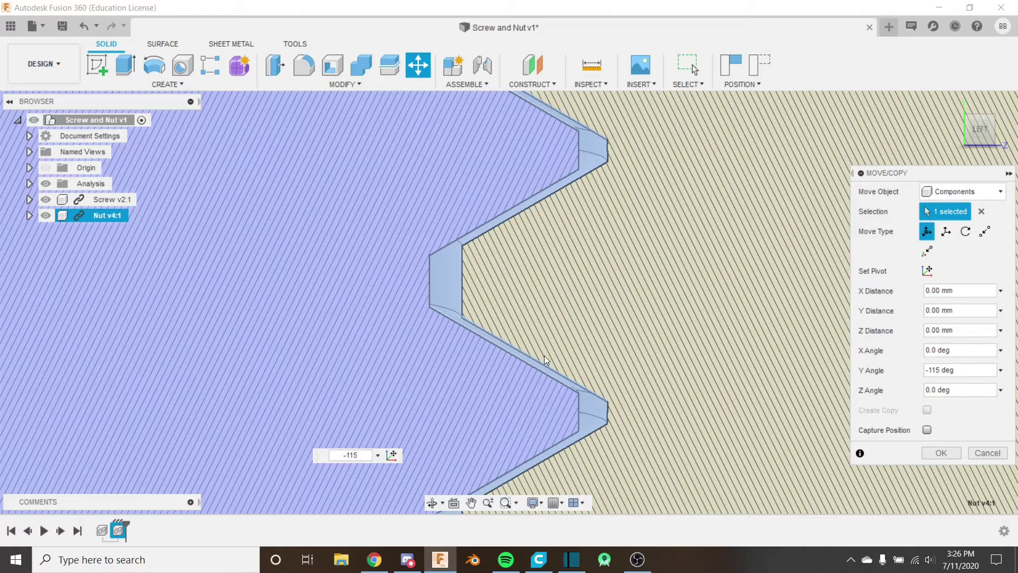
pyautogui.scroll(-5, 514, 344)
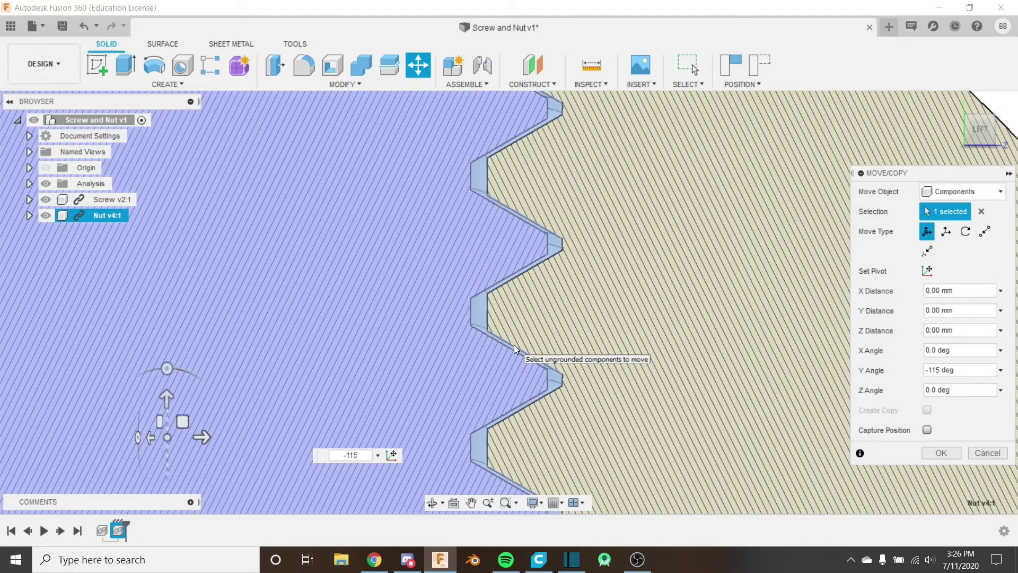
# Step: Confirm the rotation, hide the section analysis, and orbit back to a side view
pyautogui.click(932, 454)
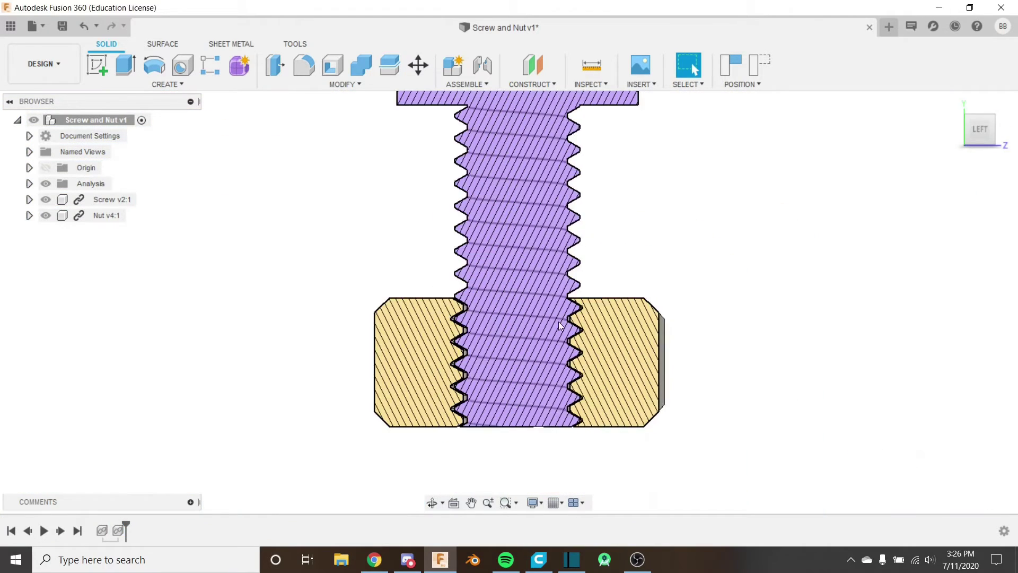
pyautogui.click(45, 183)
pyautogui.keyDown('shift'); pyautogui.moveTo(621, 424); pyautogui.dragTo(573, 227, button='middle'); pyautogui.keyUp('shift')
pyautogui.scroll(3, 545, 332)
pyautogui.scroll(2, 545, 333)
pyautogui.keyDown('shift'); pyautogui.moveTo(545, 333); pyautogui.dragTo(591, 196, button='middle'); pyautogui.keyUp('shift')
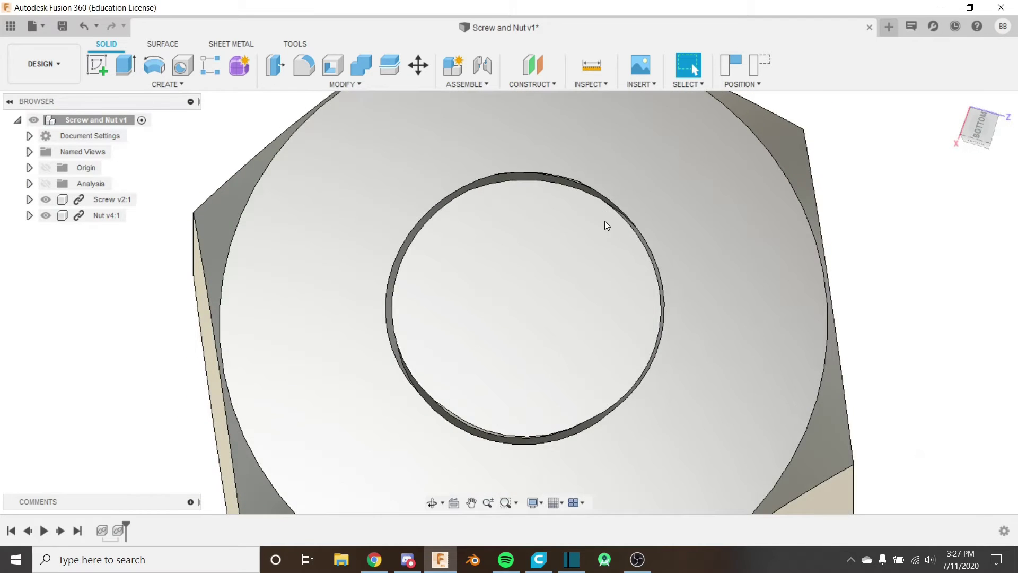
pyautogui.scroll(-5, 552, 272)
pyautogui.keyDown('shift'); pyautogui.moveTo(552, 272); pyautogui.dragTo(488, 298, button='middle'); pyautogui.keyUp('shift')
pyautogui.press('Escape')
pyautogui.moveTo(553, 297); pyautogui.dragTo(447, 376, button='middle')
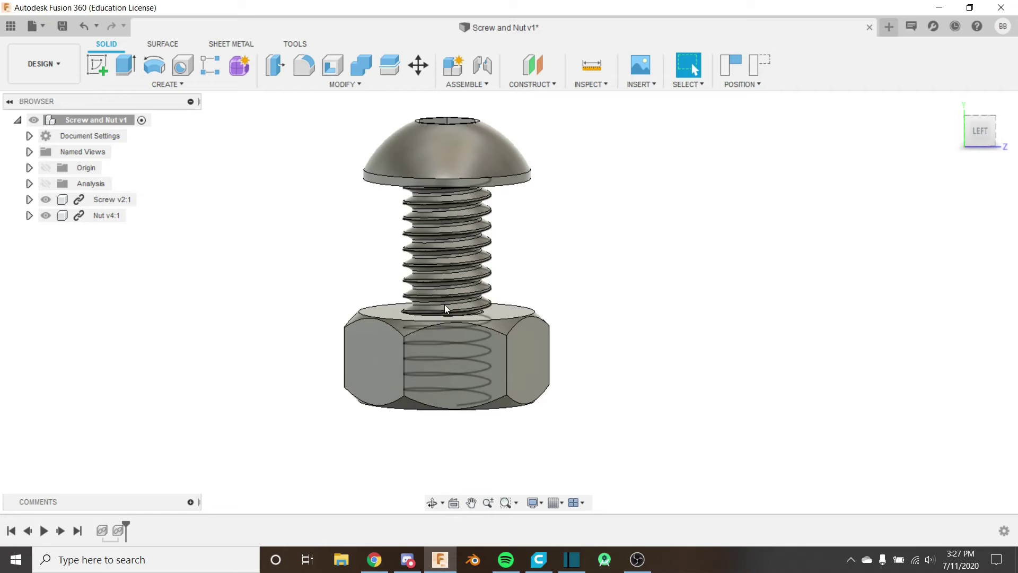
# Step: Start an As-built Joint, capture the nut's position, and keep the Cylindrical type
pyautogui.click(480, 88)
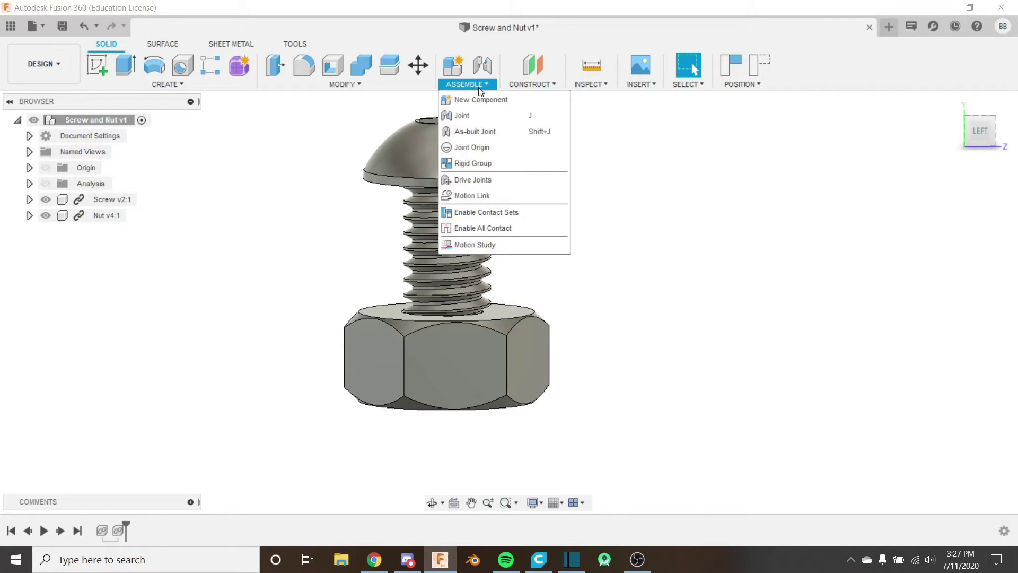
pyautogui.click(481, 89)
pyautogui.click(487, 84)
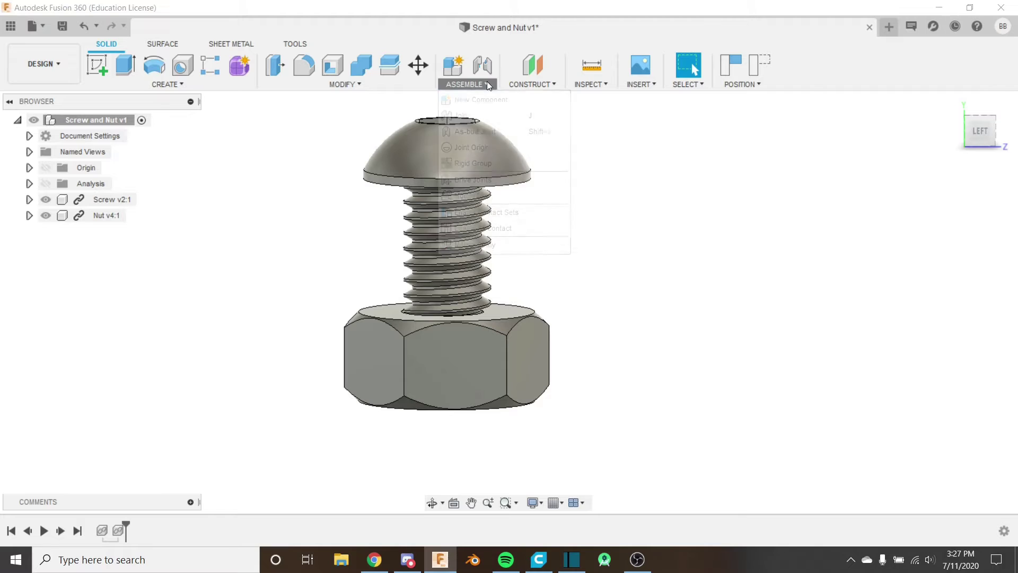
pyautogui.click(485, 131)
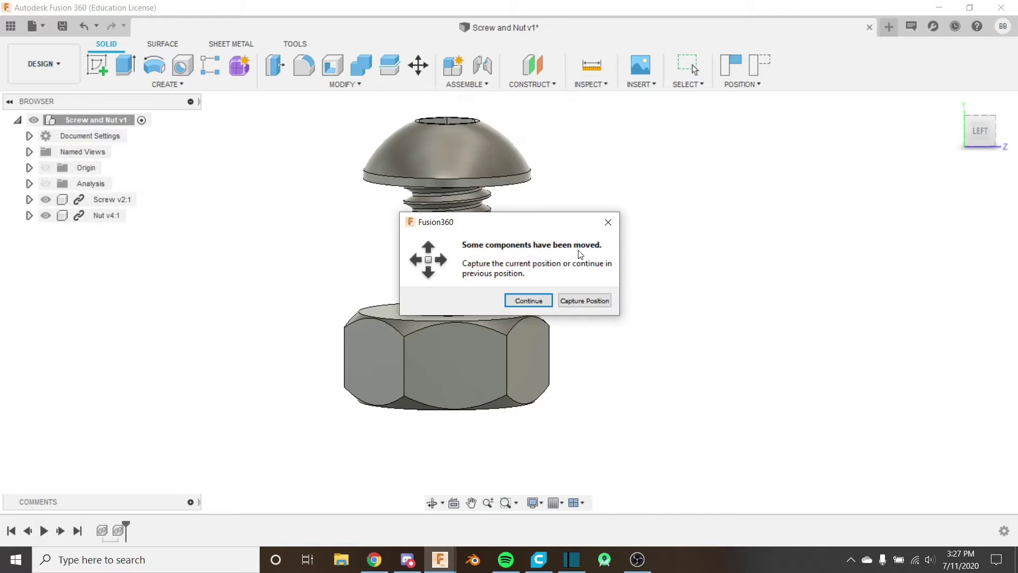
pyautogui.click(585, 300)
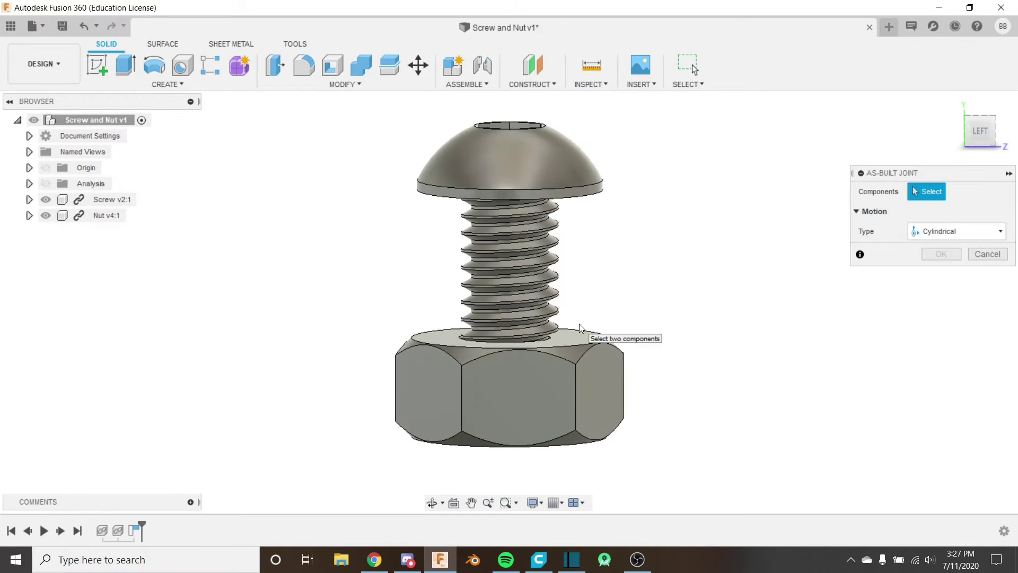
pyautogui.click(961, 232)
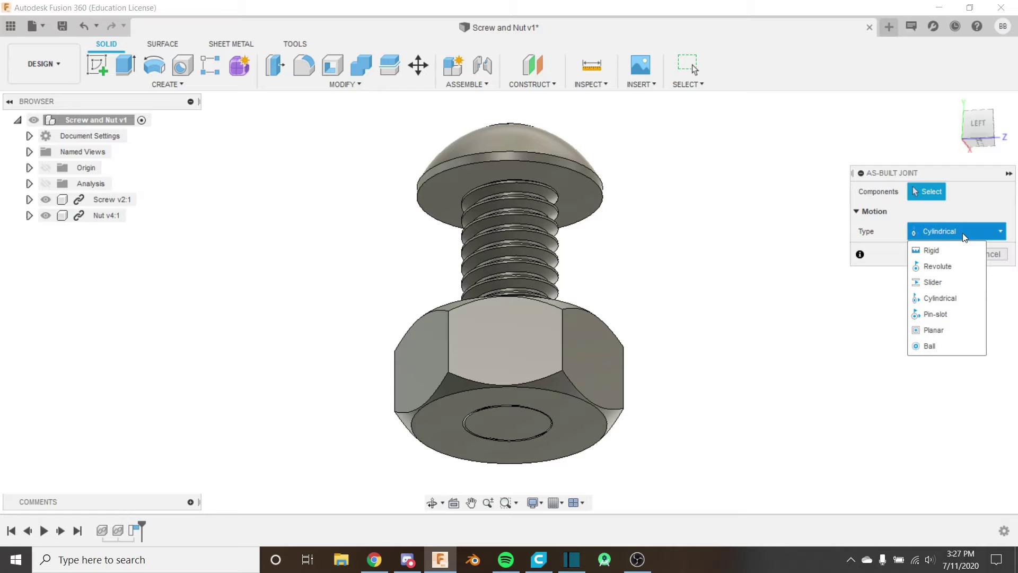
pyautogui.click(960, 231)
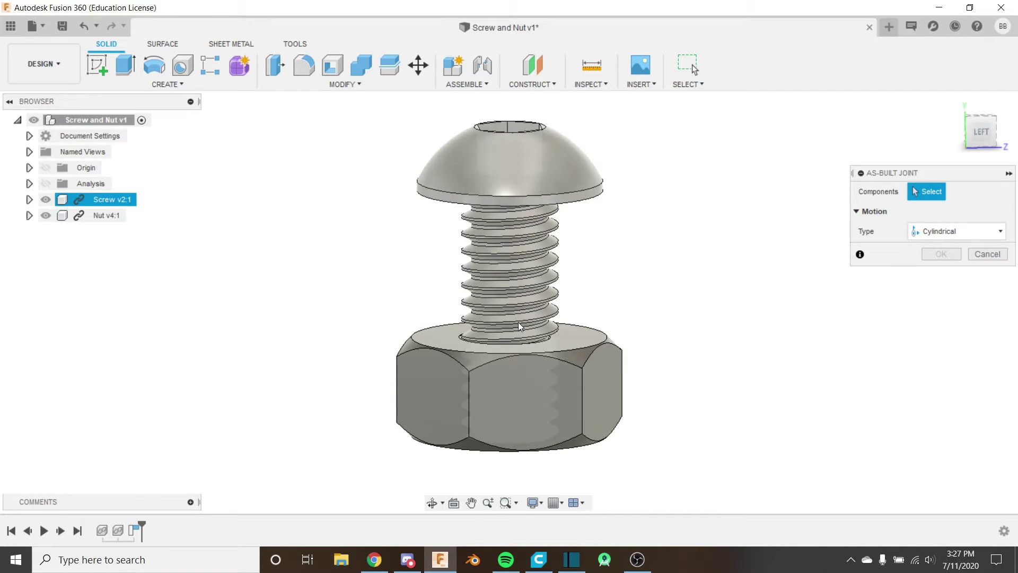
# Step: Join nut and screw at the nut face, preview the animation, and confirm
pyautogui.keyDown('shift'); pyautogui.moveTo(518, 323); pyautogui.dragTo(617, 255, button='middle'); pyautogui.keyUp('shift')
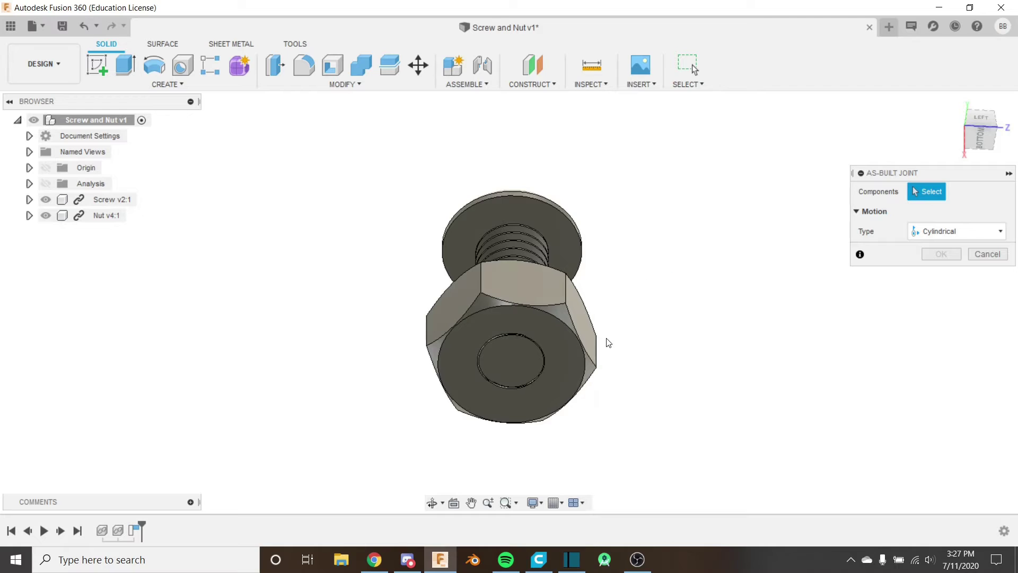
pyautogui.click(562, 356)
pyautogui.click(552, 268)
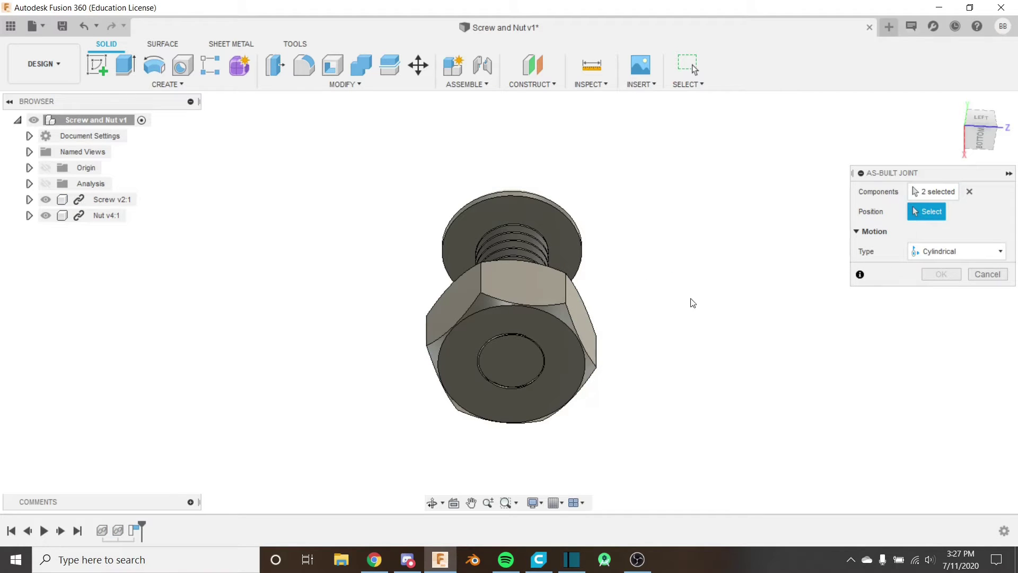
pyautogui.click(560, 325)
pyautogui.keyDown('shift'); pyautogui.moveTo(559, 325); pyautogui.dragTo(568, 271, button='middle'); pyautogui.keyUp('shift')
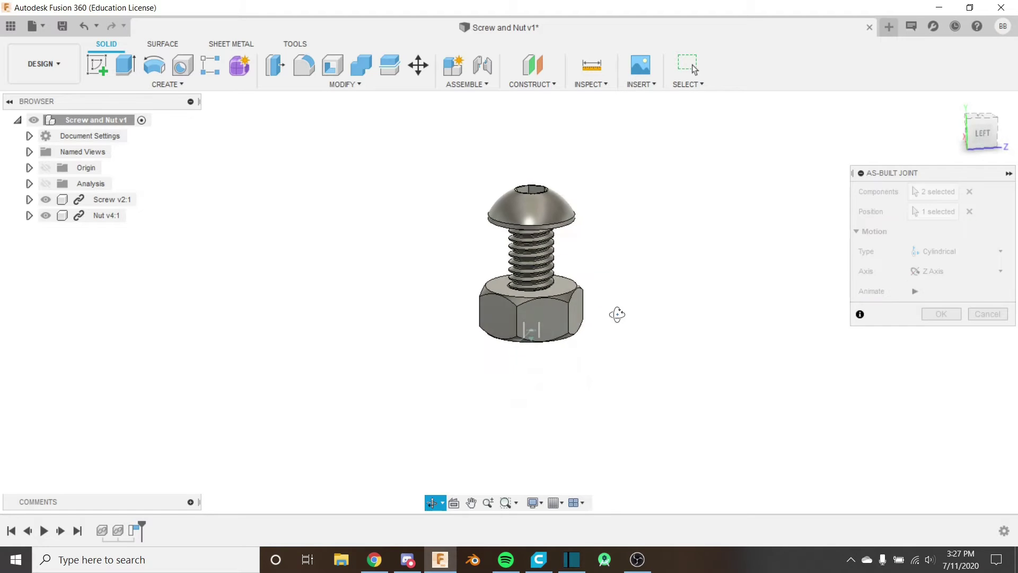
pyautogui.scroll(3, 619, 340)
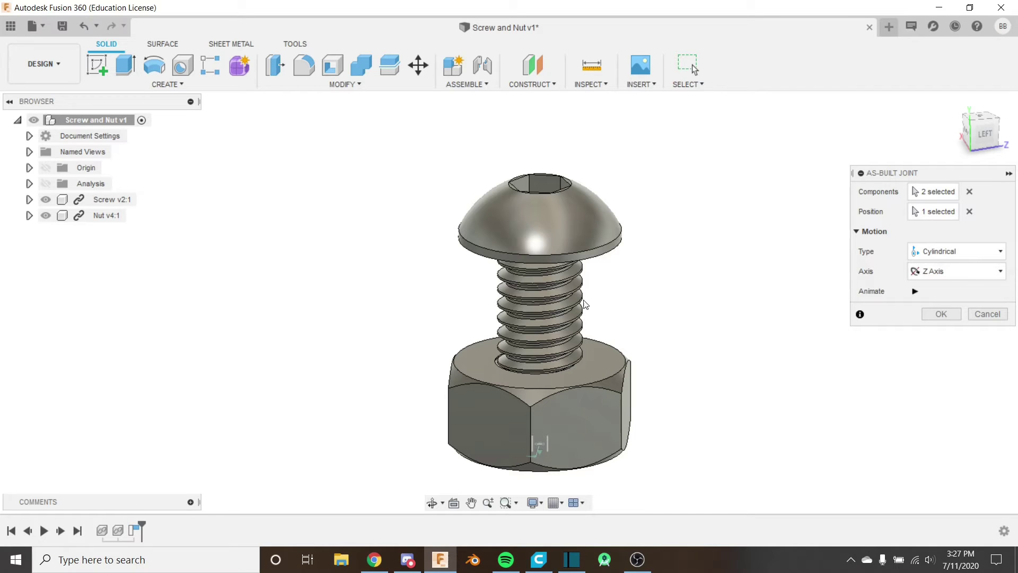
pyautogui.click(915, 291)
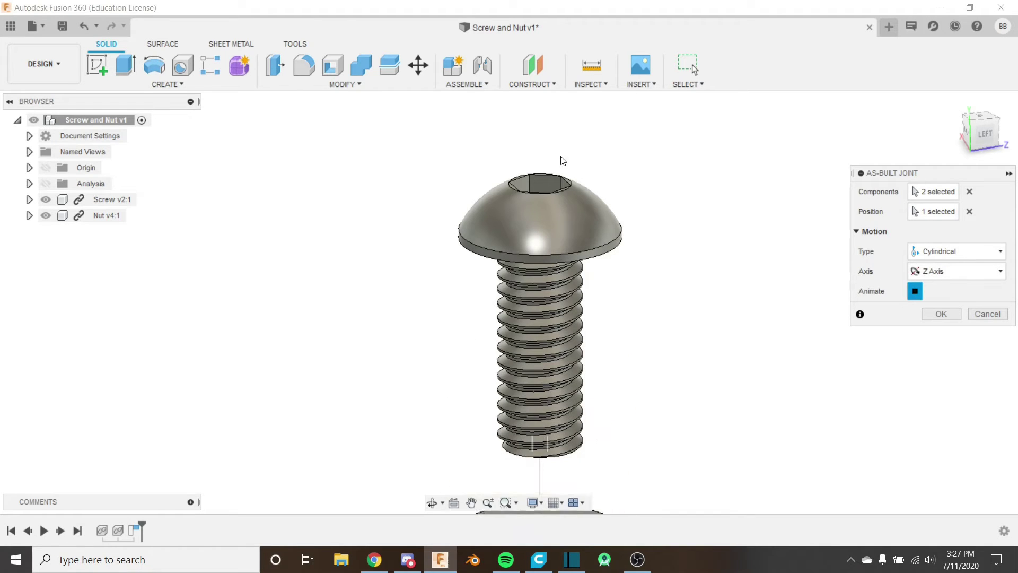
pyautogui.click(941, 314)
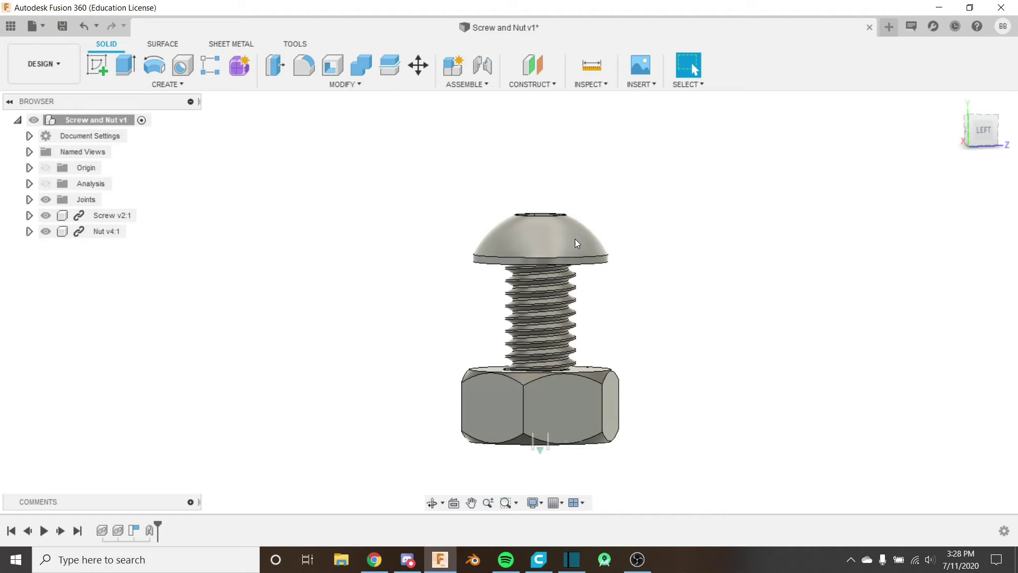
# Step: Zoom in and out to inspect the nut seated on the screw's threaded shank
pyautogui.scroll(-3, 562, 241)
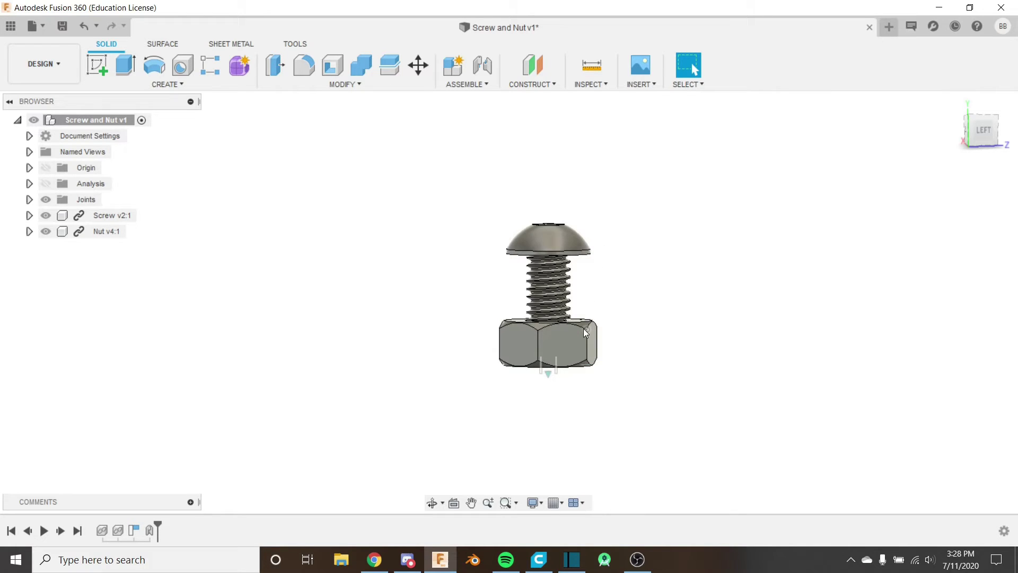
pyautogui.scroll(5, 584, 331)
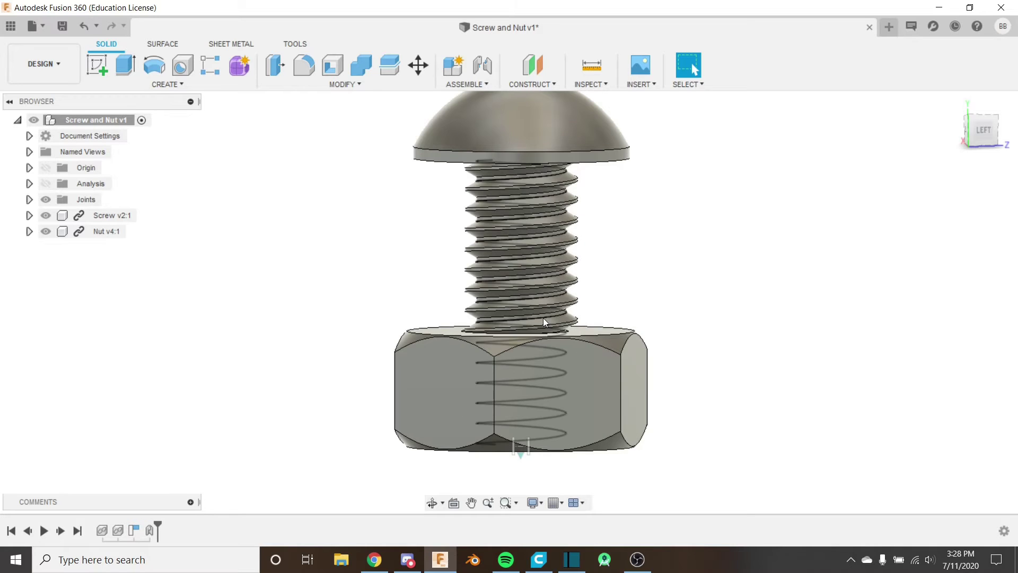
pyautogui.scroll(5, 545, 314)
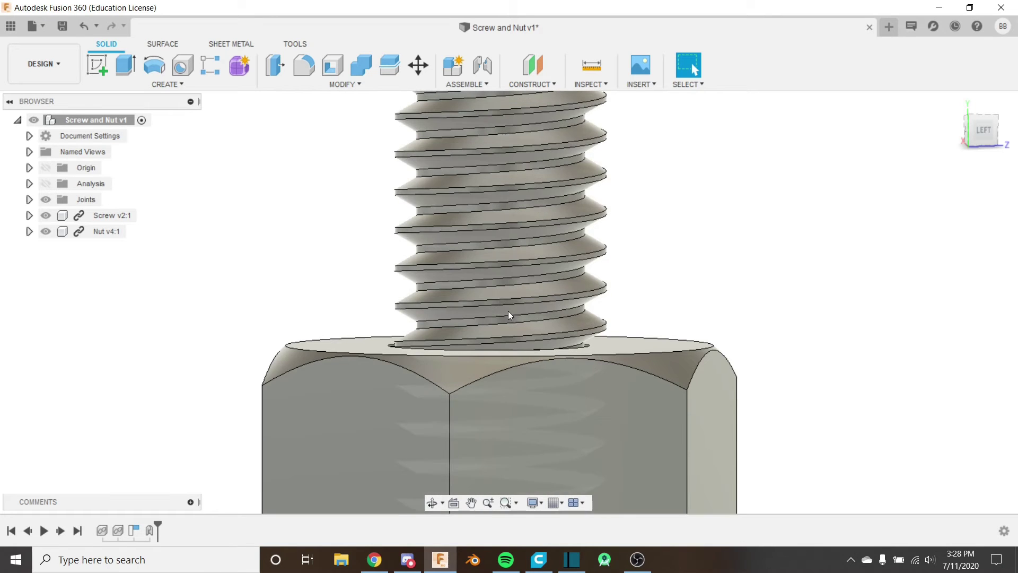
pyautogui.scroll(-3, 467, 313)
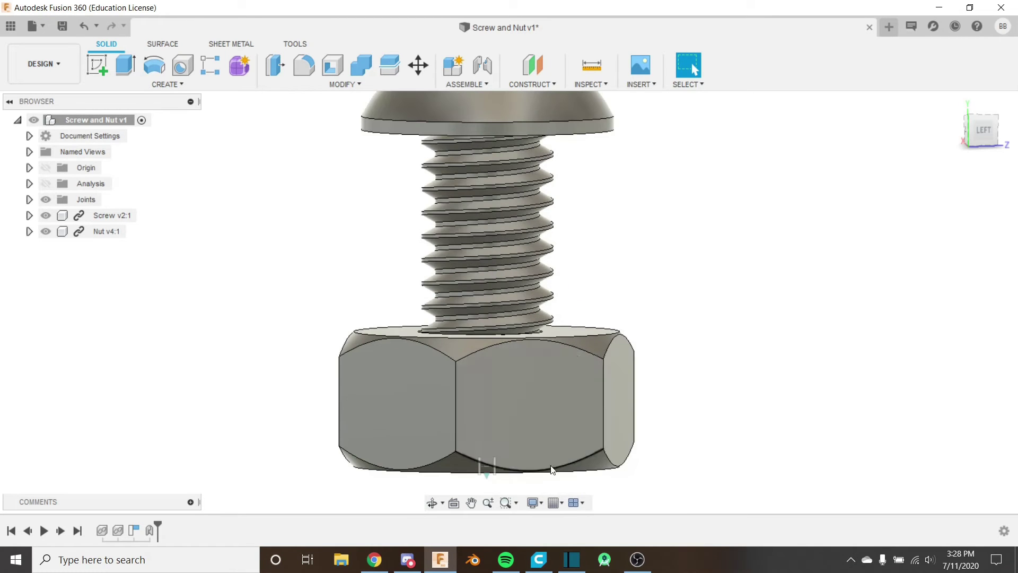
# Step: Add user parameter ThreadDensity with expression 0.7 mm and close the parameters dialog
pyautogui.click(346, 83)
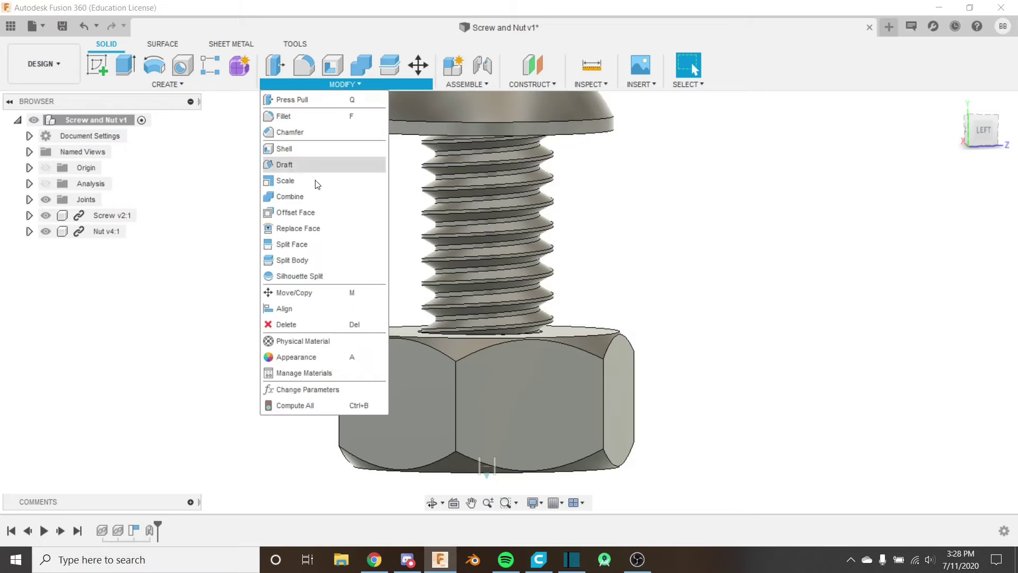
pyautogui.click(308, 389)
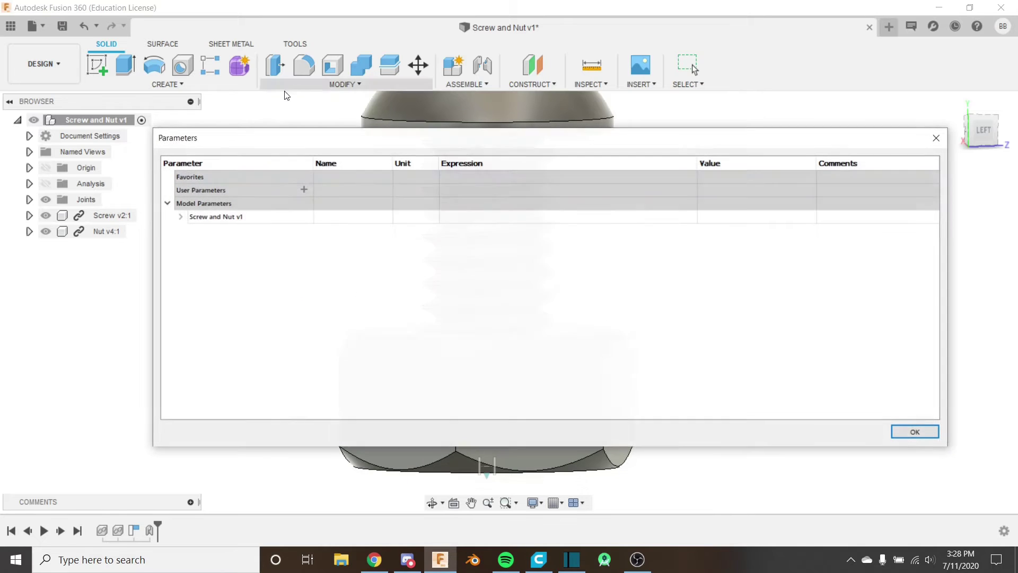
pyautogui.click(304, 189)
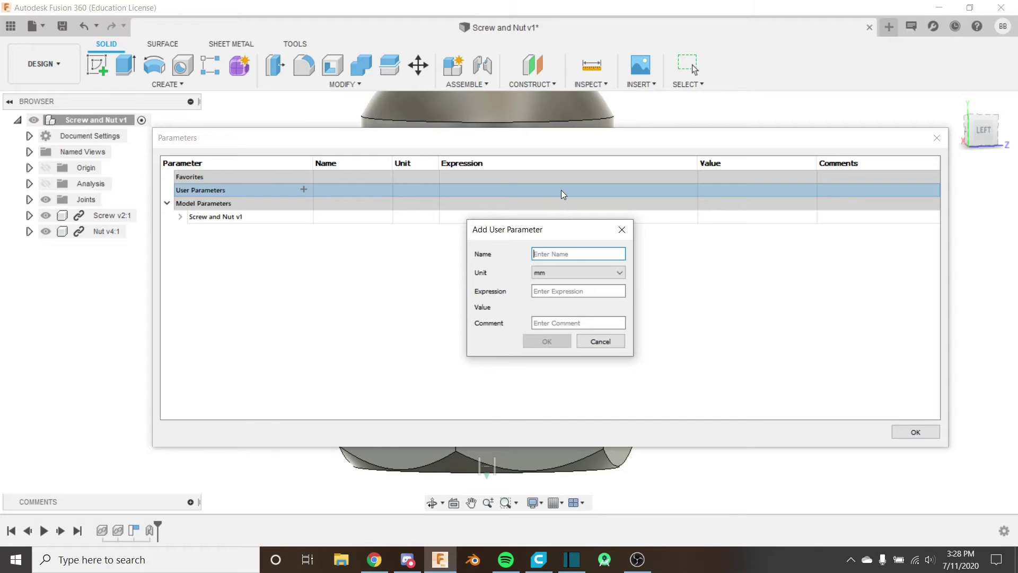
pyautogui.write('ThreadDensity')
pyautogui.click(564, 290)
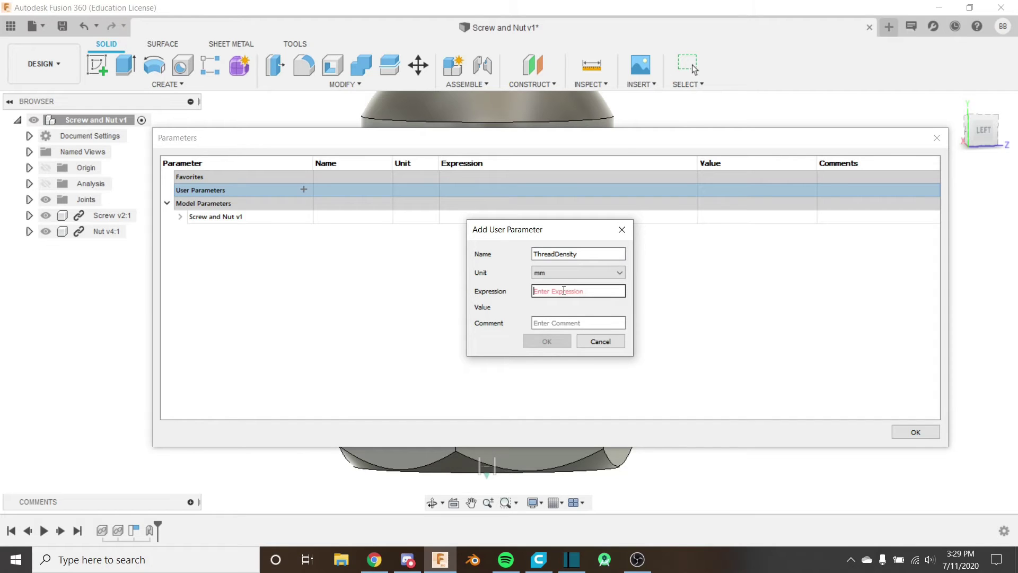
pyautogui.write('0.7')
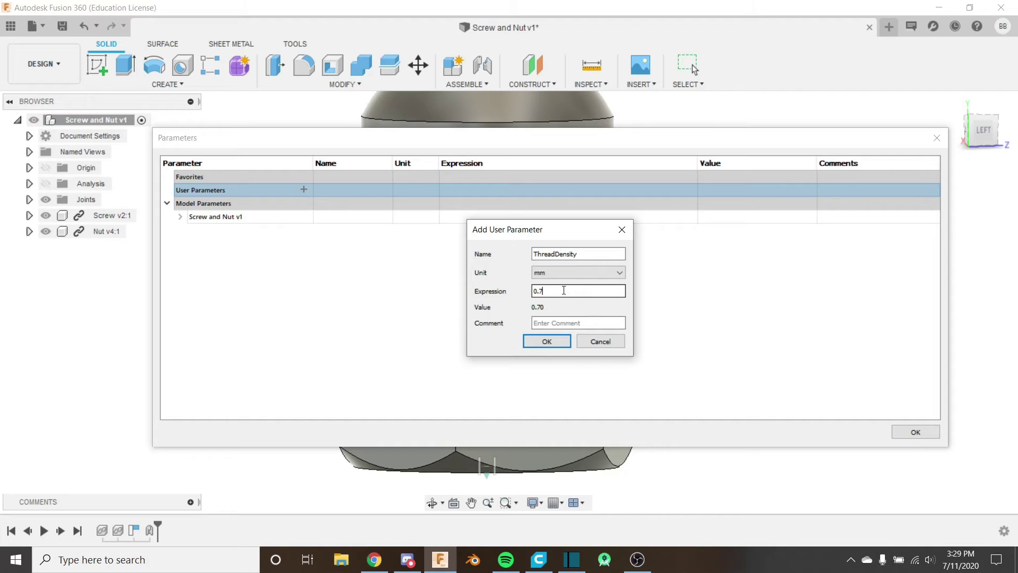
pyautogui.click(553, 343)
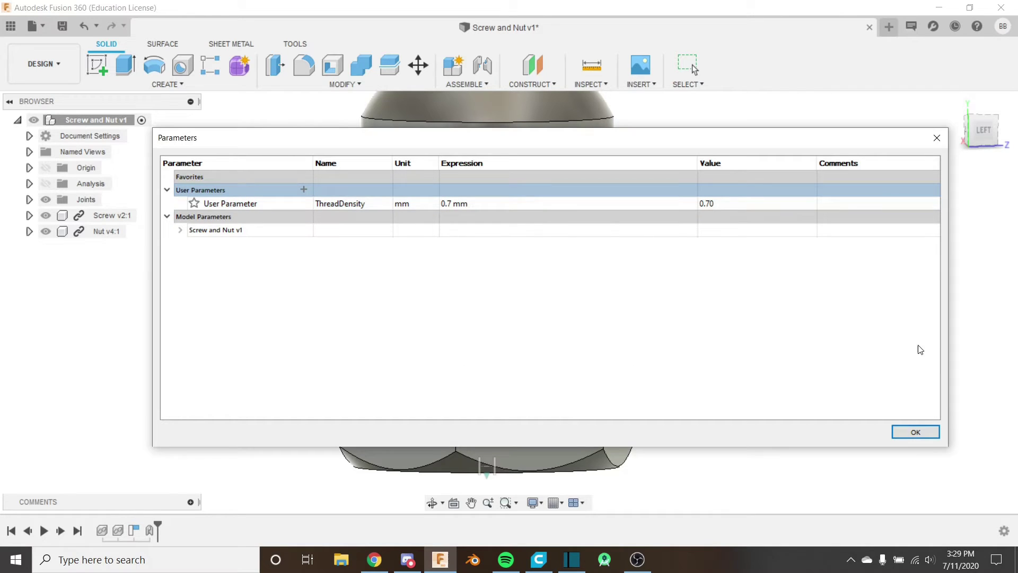
pyautogui.click(908, 433)
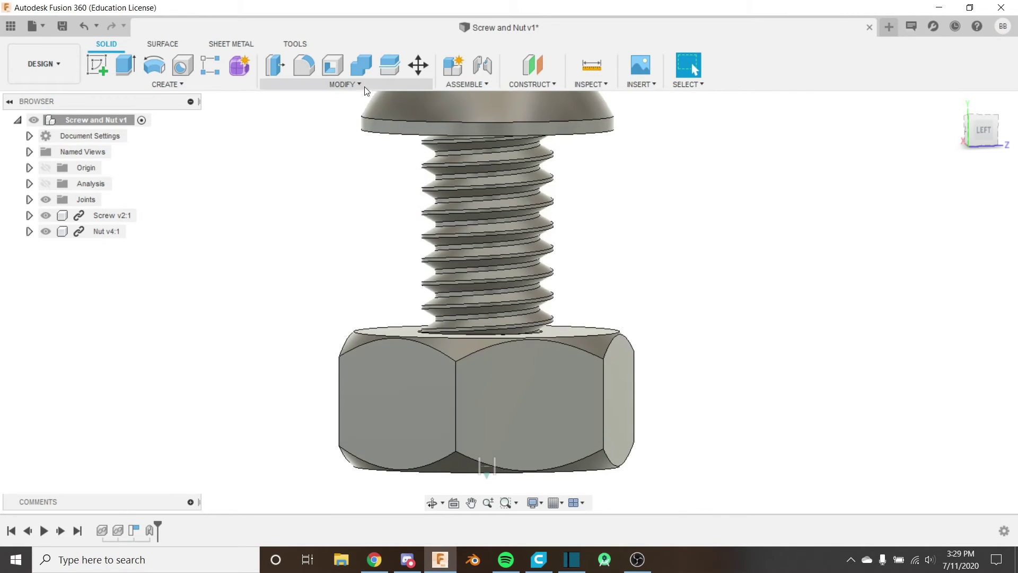
# Step: Create a motion link on joint Cyl1 tying a ThreadDensity Z slide to 360° Z rotation
pyautogui.scroll(-3, 495, 173)
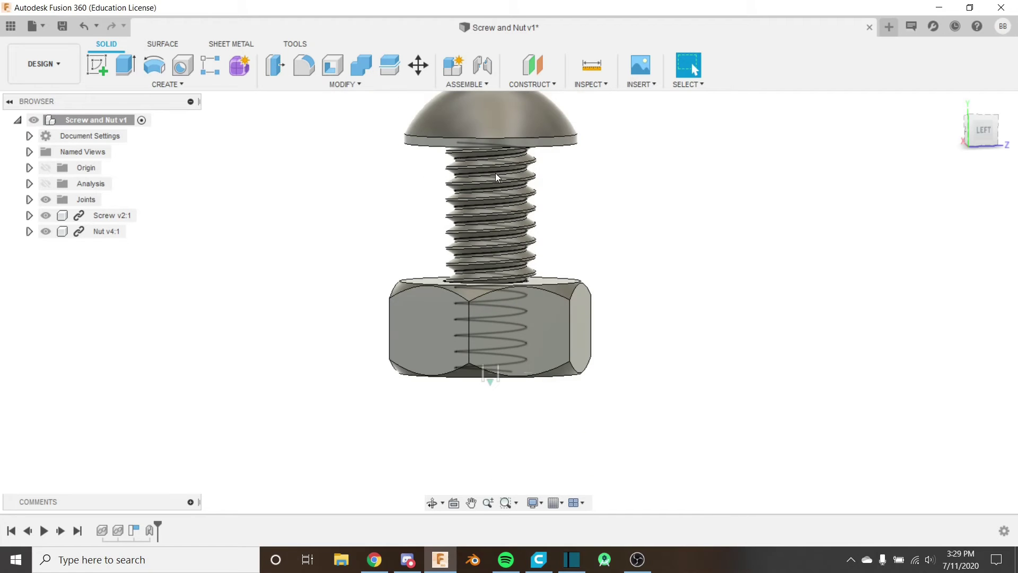
pyautogui.click(467, 85)
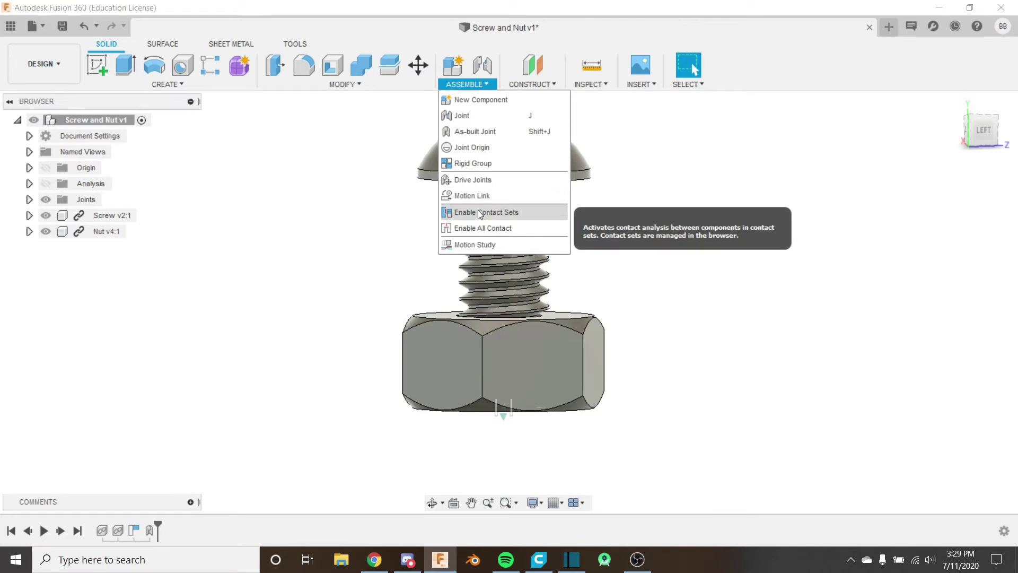
pyautogui.click(472, 196)
pyautogui.scroll(2, 473, 385)
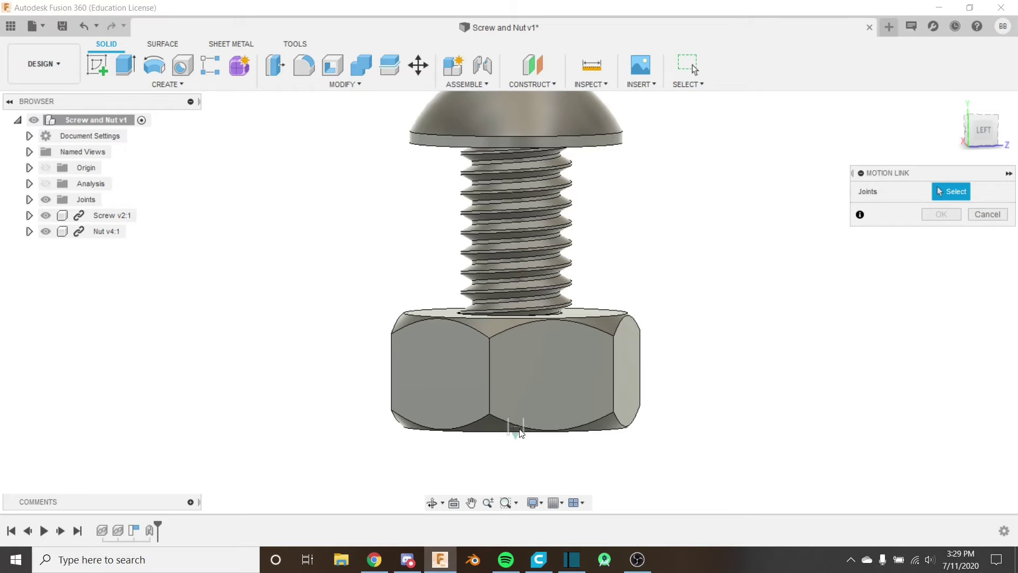
pyautogui.scroll(-1, 520, 433)
pyautogui.keyDown('shift'); pyautogui.moveTo(482, 317); pyautogui.dragTo(500, 381, button='middle'); pyautogui.keyUp('shift')
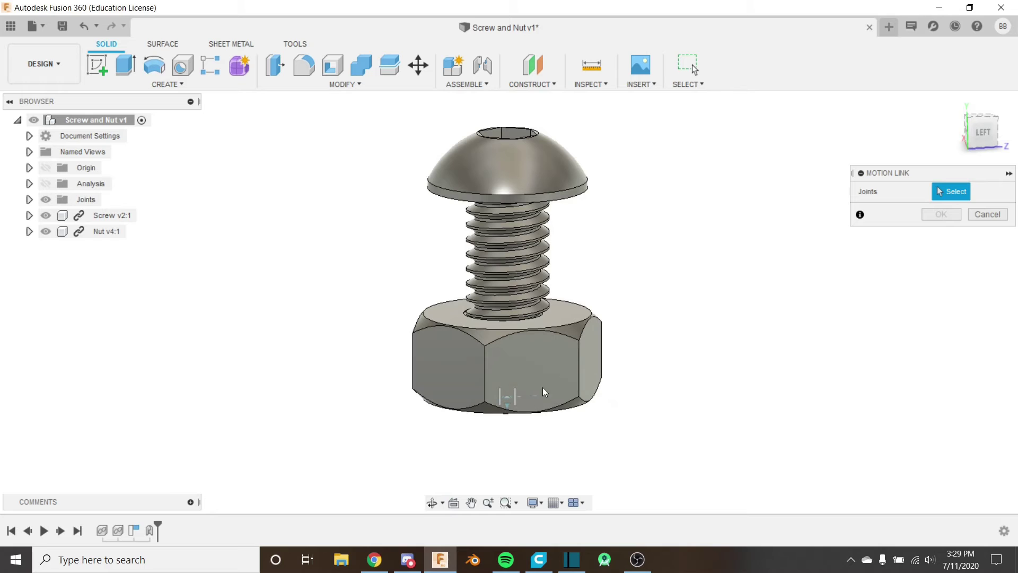
pyautogui.click(517, 397)
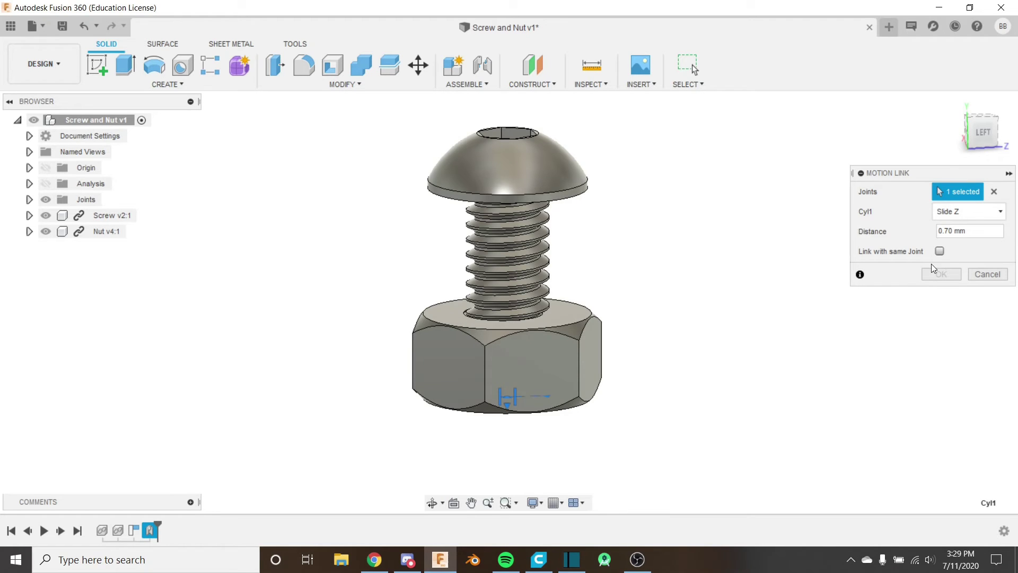
pyautogui.click(940, 252)
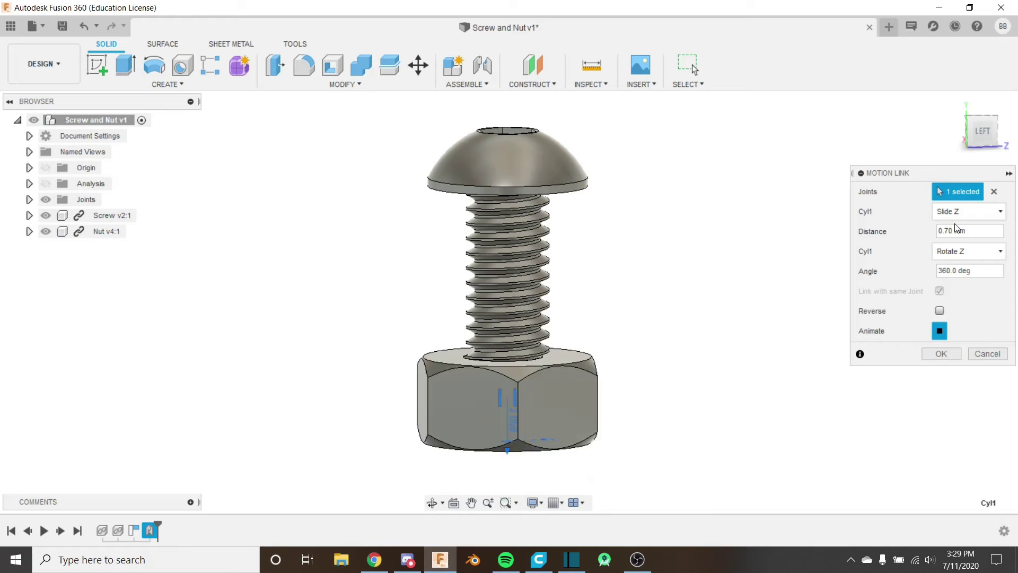
pyautogui.click(976, 231)
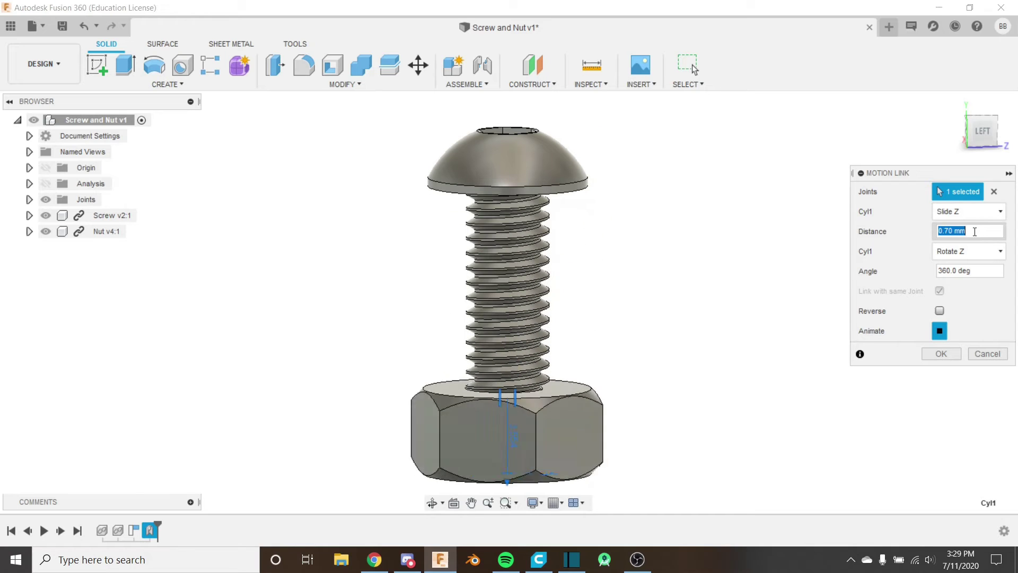
pyautogui.write('ThreadDensity')
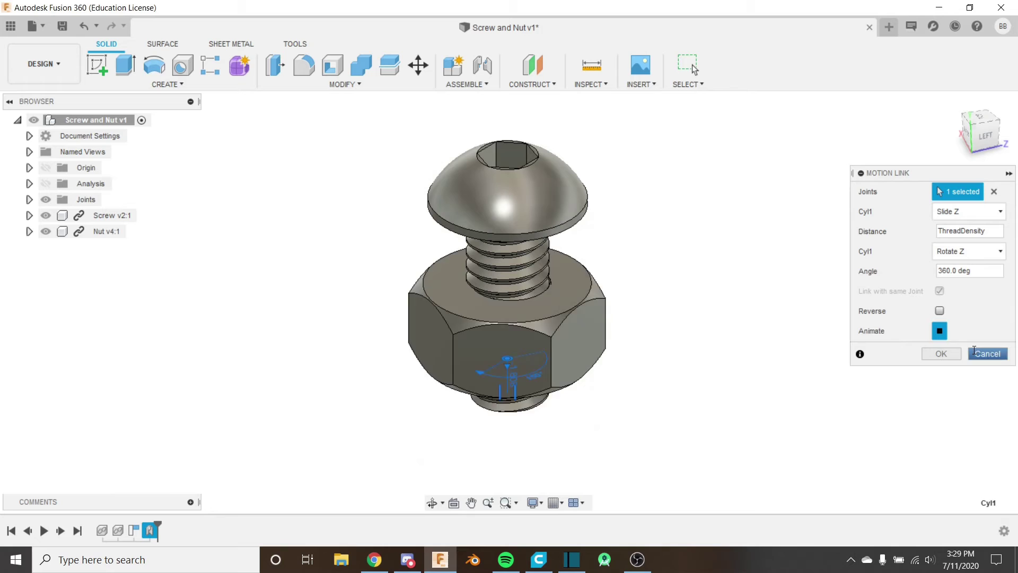
pyautogui.click(941, 353)
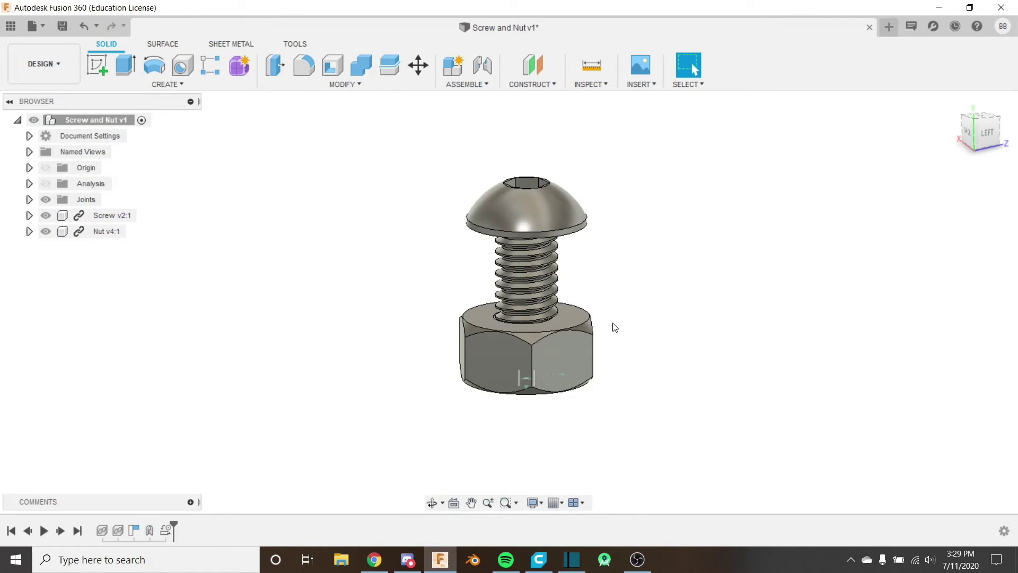
# Step: Enable contact between all components of the screw and nut assembly
pyautogui.keyDown('shift'); pyautogui.moveTo(609, 311); pyautogui.dragTo(621, 276, button='middle'); pyautogui.keyUp('shift')
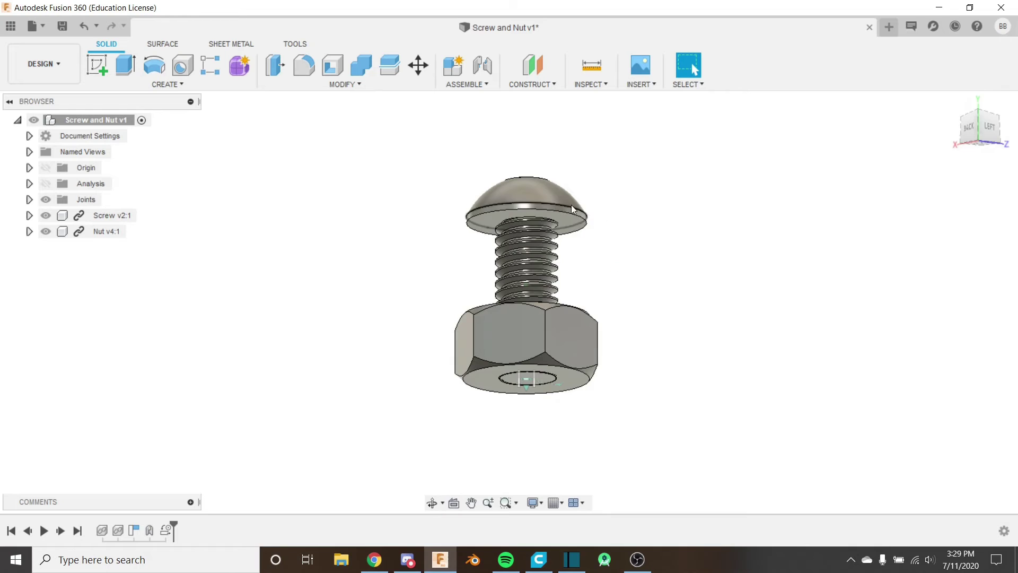
pyautogui.keyDown('shift'); pyautogui.moveTo(577, 234); pyautogui.dragTo(588, 392, button='middle'); pyautogui.keyUp('shift')
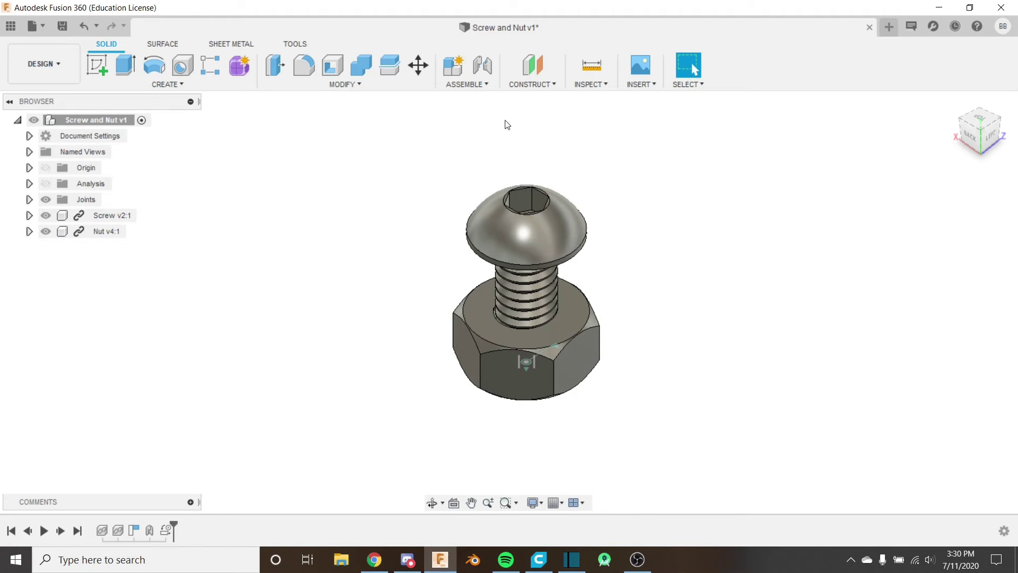
pyautogui.click(466, 85)
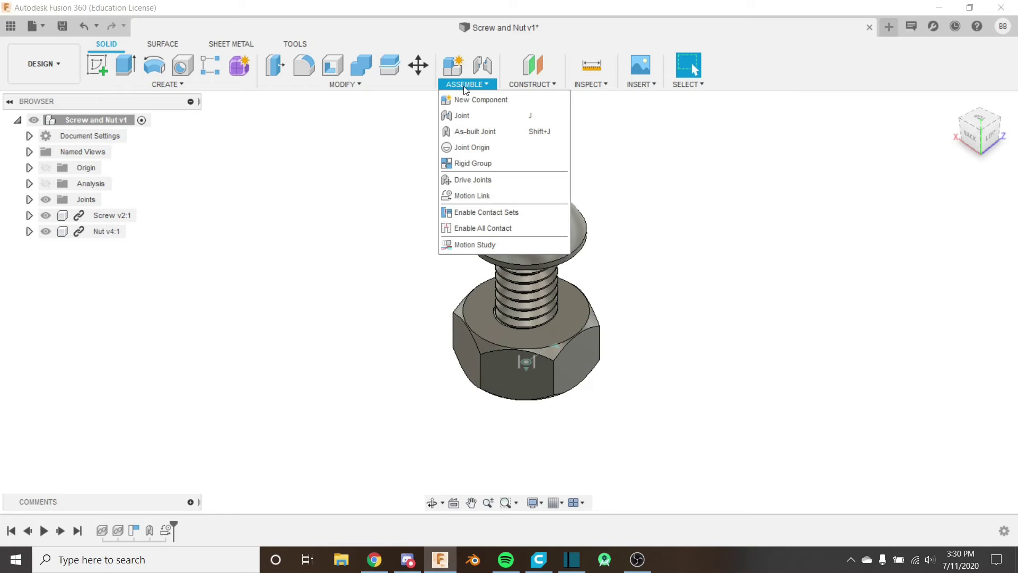
pyautogui.click(504, 229)
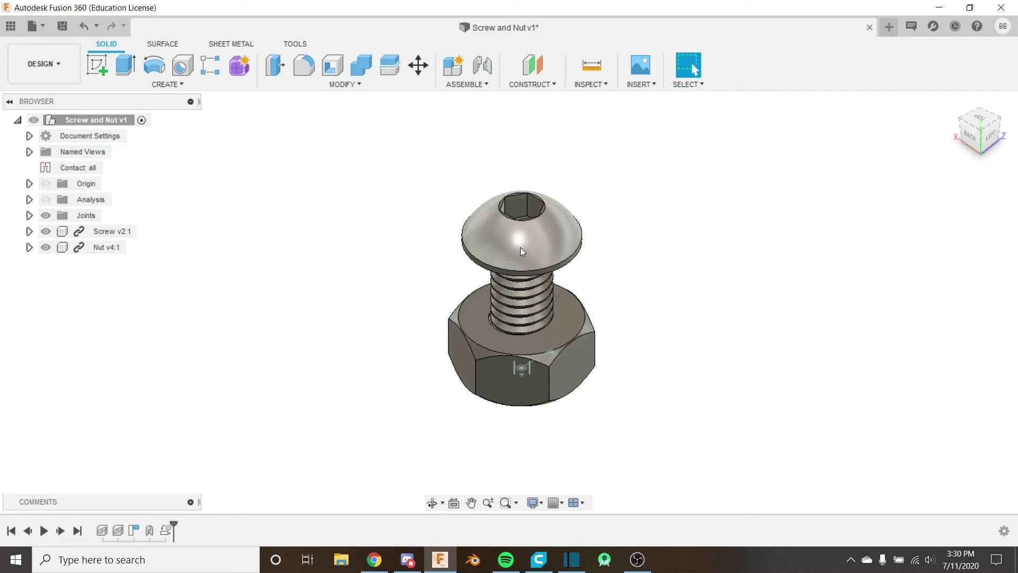
pyautogui.scroll(3, 563, 293)
pyautogui.moveTo(563, 293)
pyautogui.keyDown('shift'); pyautogui.mouseDown(button='middle')
pyautogui.moveTo(553, 266)
pyautogui.moveTo(557, 282)
pyautogui.mouseUp(button='middle'); pyautogui.keyUp('shift')
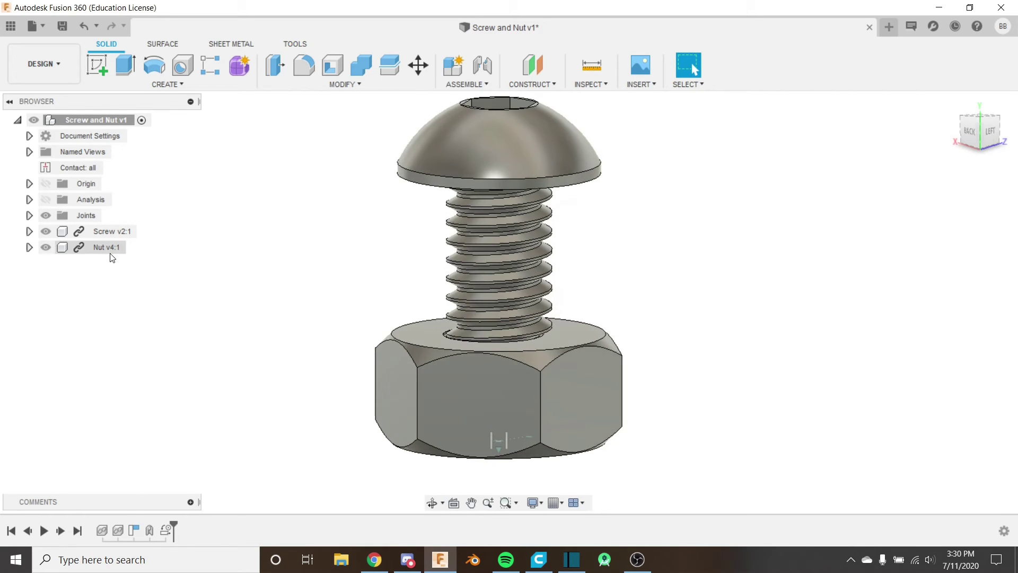
# Step: Expand Joints and animate the model from the Cyl1 joint
pyautogui.click(29, 216)
pyautogui.rightClick(84, 234)
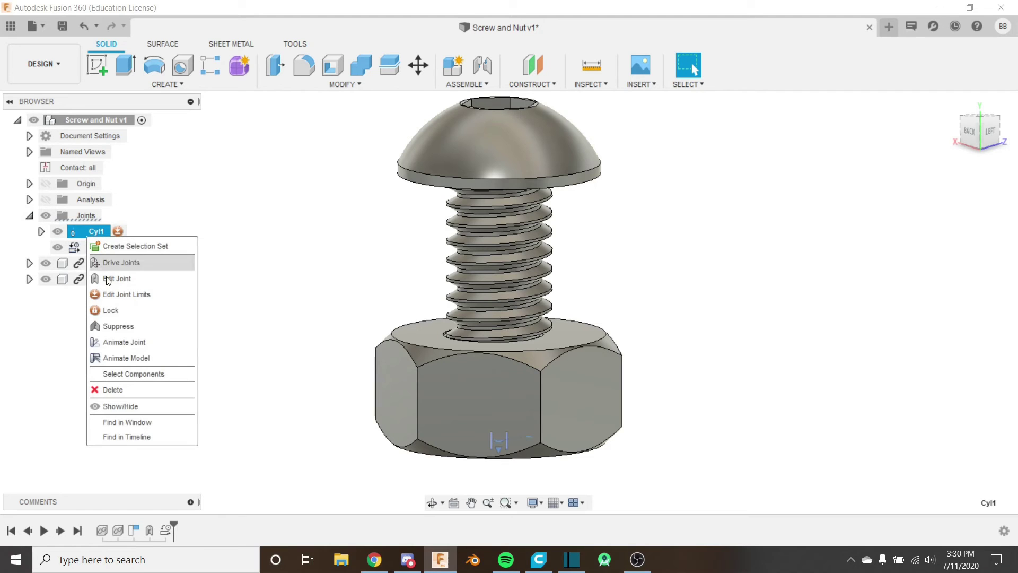
pyautogui.click(146, 358)
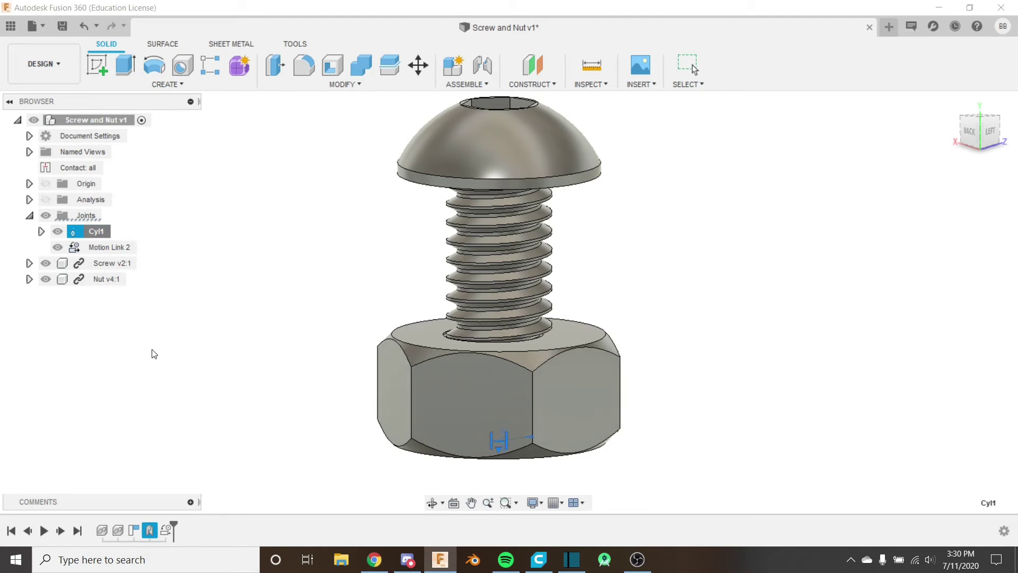
pyautogui.scroll(-2, 374, 345)
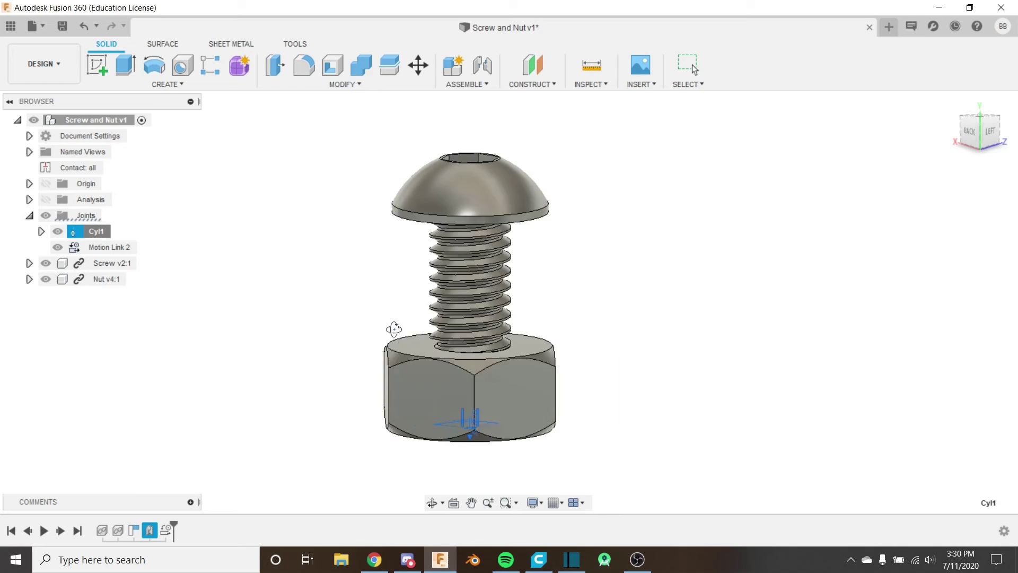
pyautogui.moveTo(394, 328)
pyautogui.keyDown('shift'); pyautogui.mouseDown(button='middle')
pyautogui.moveTo(391, 305)
pyautogui.moveTo(399, 326)
pyautogui.mouseUp(button='middle'); pyautogui.keyUp('shift')
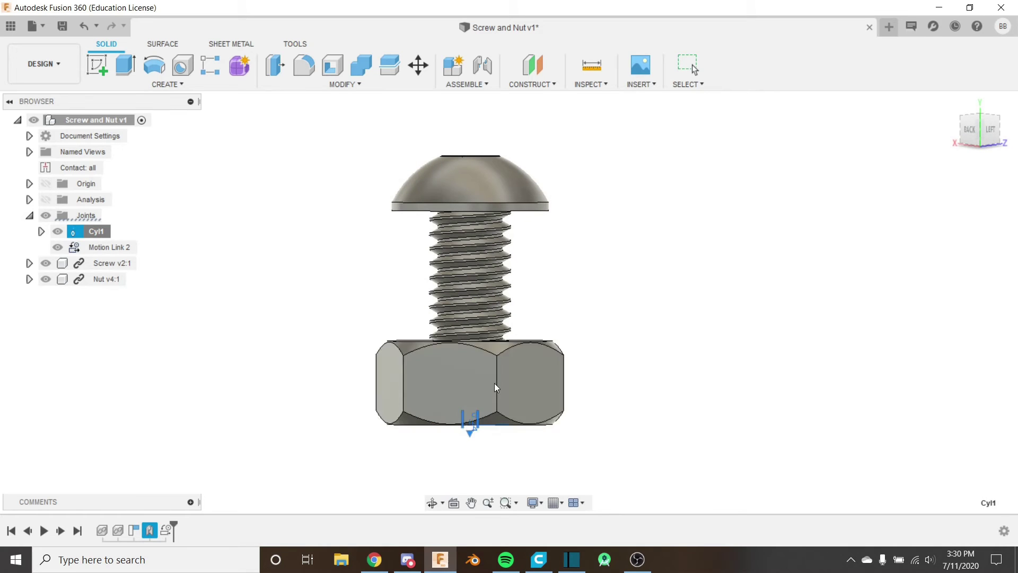
# Step: Stop the animation and start driving the Cyl1 joint manually
pyautogui.press('Escape')
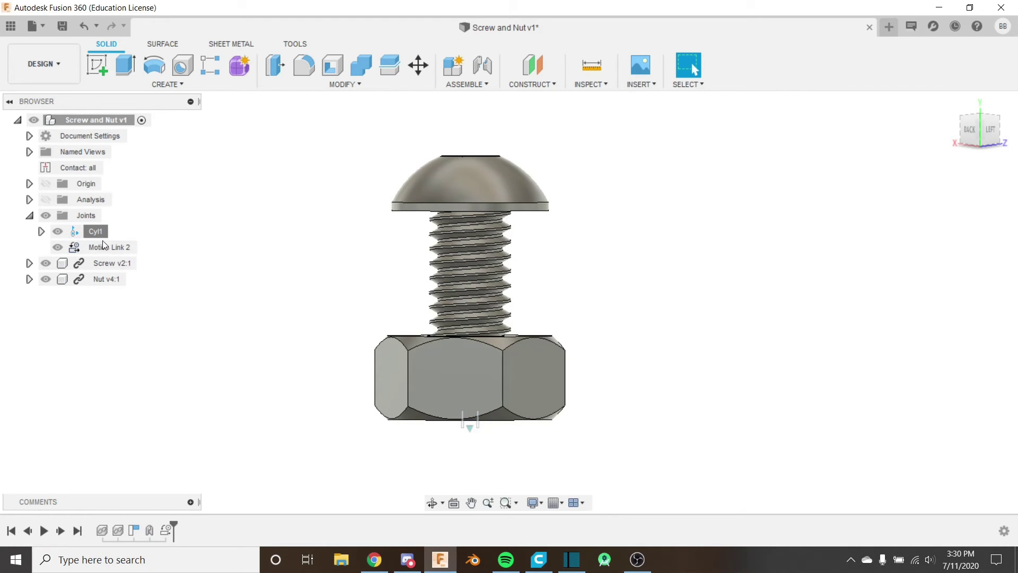
pyautogui.click(94, 234)
pyautogui.rightClick(94, 234)
pyautogui.click(127, 260)
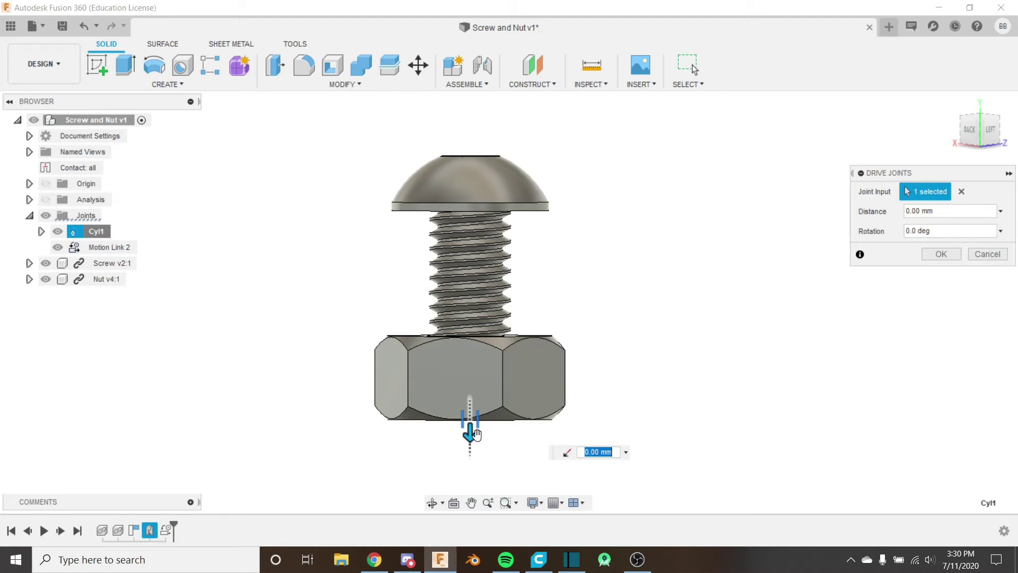
# Step: Drive the nut up the screw and back down, then exit without keeping changes
pyautogui.moveTo(474, 433); pyautogui.dragTo(475, 275)
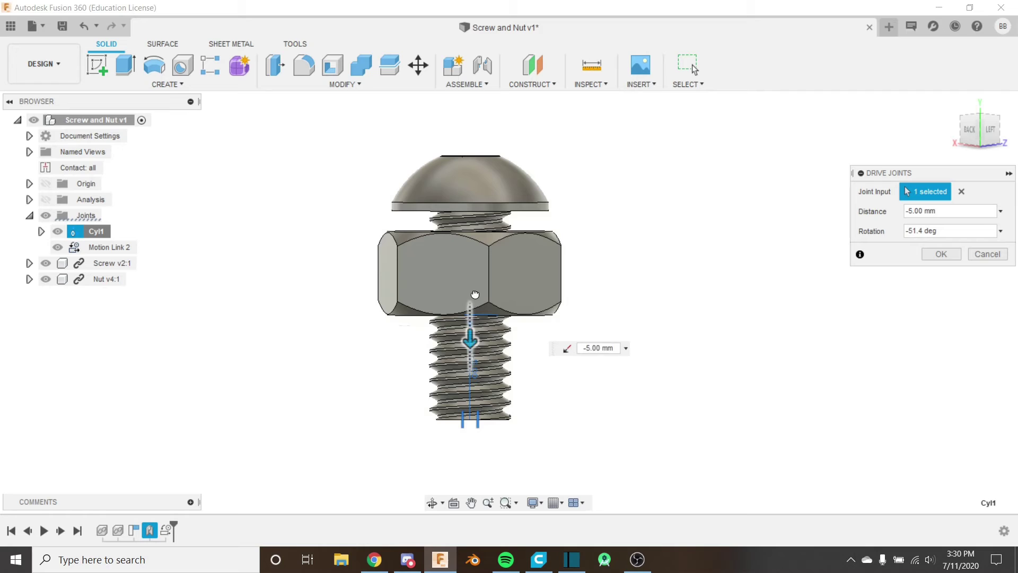
pyautogui.moveTo(471, 332); pyautogui.dragTo(476, 262)
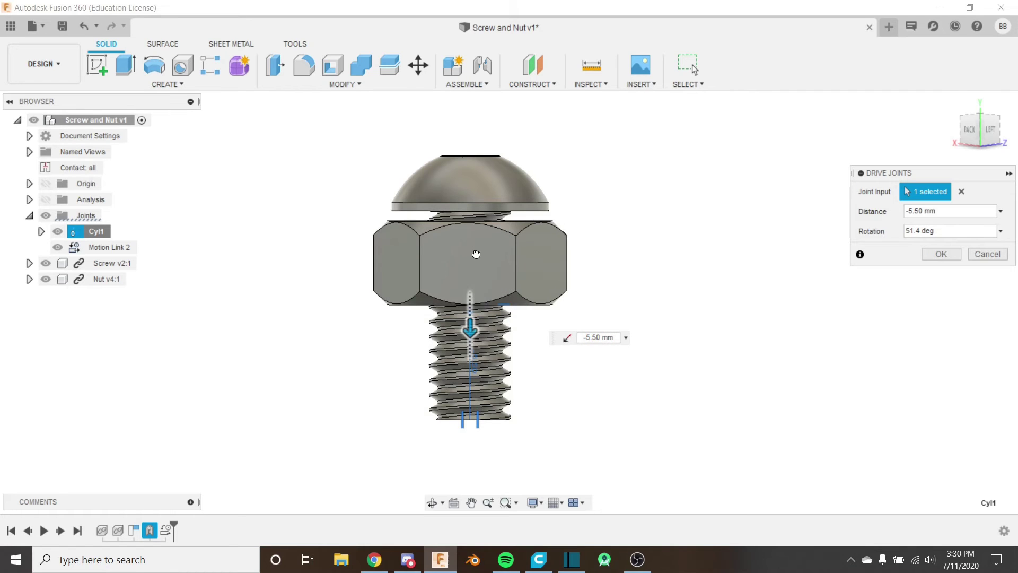
pyautogui.moveTo(470, 332); pyautogui.dragTo(472, 263)
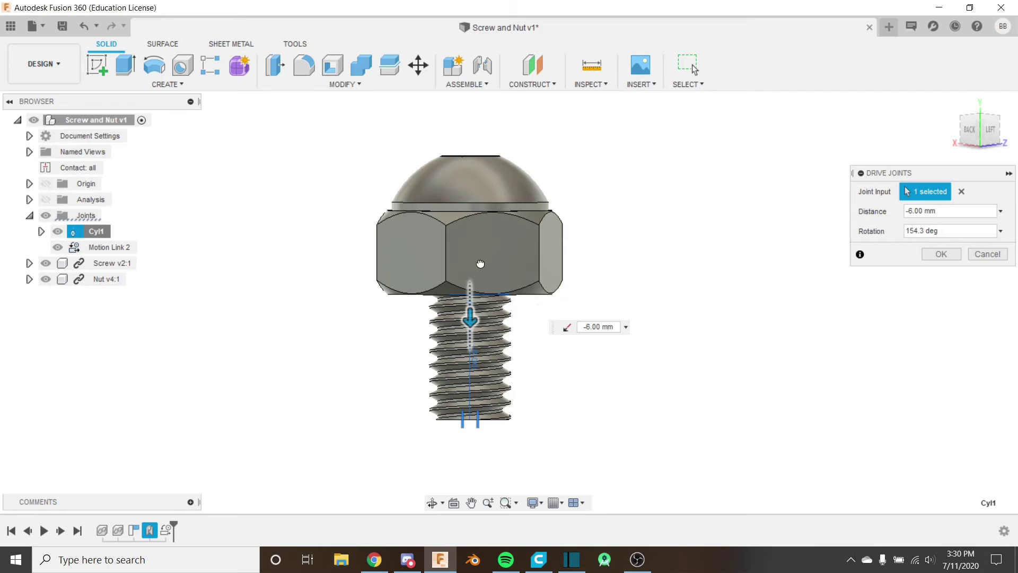
pyautogui.moveTo(481, 264); pyautogui.dragTo(512, 284)
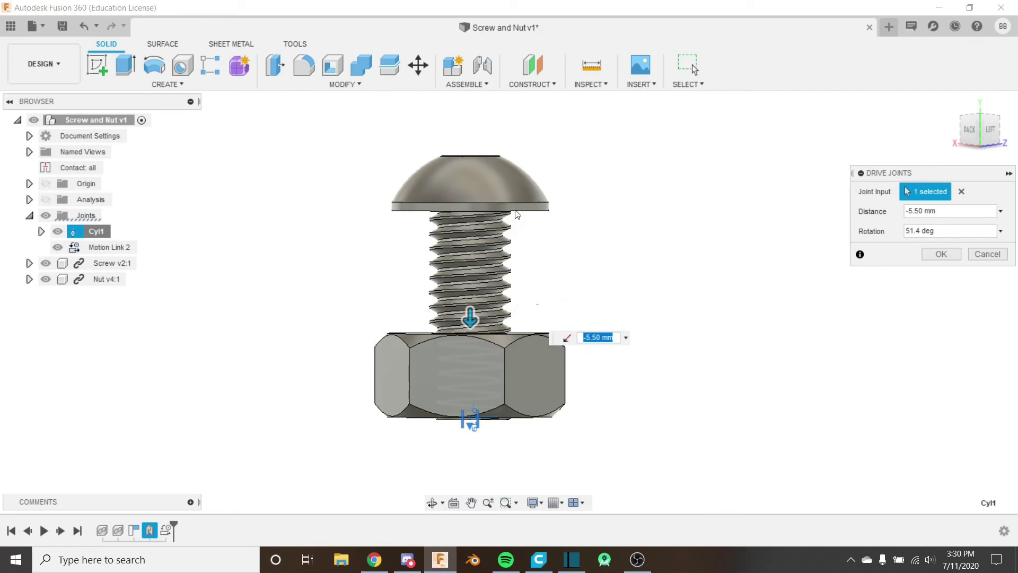
pyautogui.moveTo(470, 319); pyautogui.dragTo(508, 523)
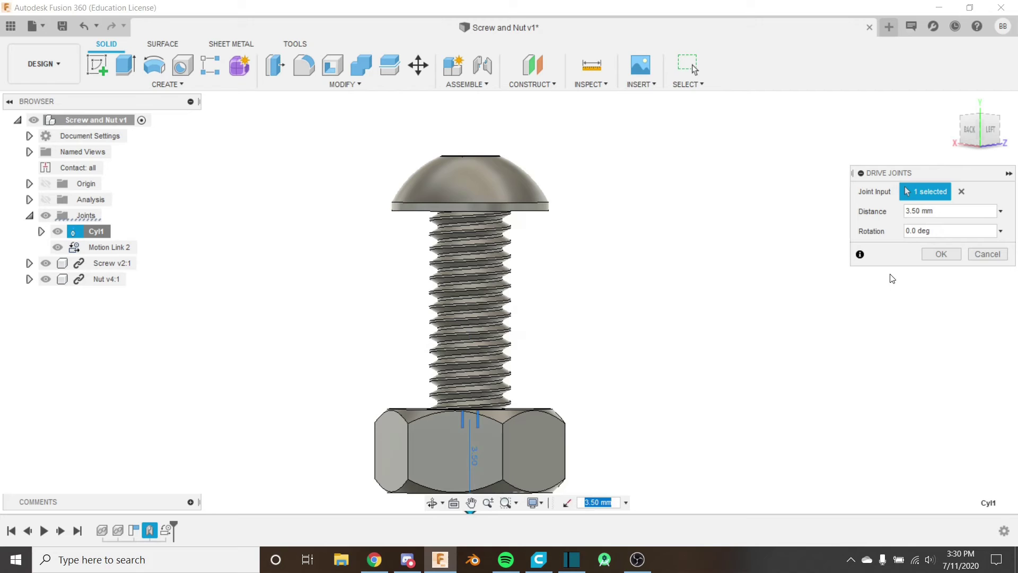
pyautogui.click(987, 254)
pyautogui.keyDown('shift'); pyautogui.moveTo(578, 307); pyautogui.dragTo(583, 324, button='middle'); pyautogui.keyUp('shift')
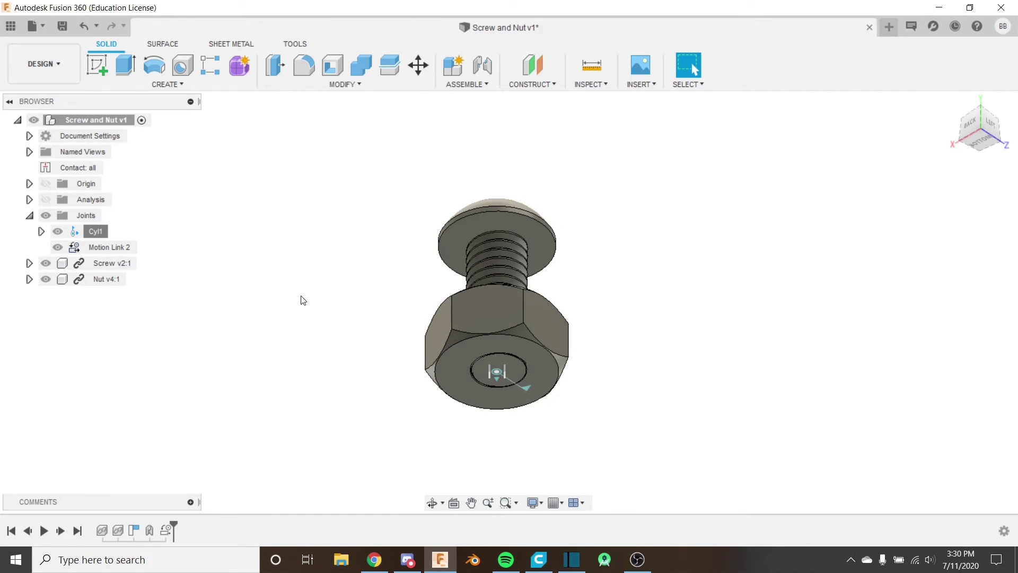
pyautogui.keyDown('shift'); pyautogui.moveTo(517, 326); pyautogui.dragTo(527, 335, button='middle'); pyautogui.keyUp('shift')
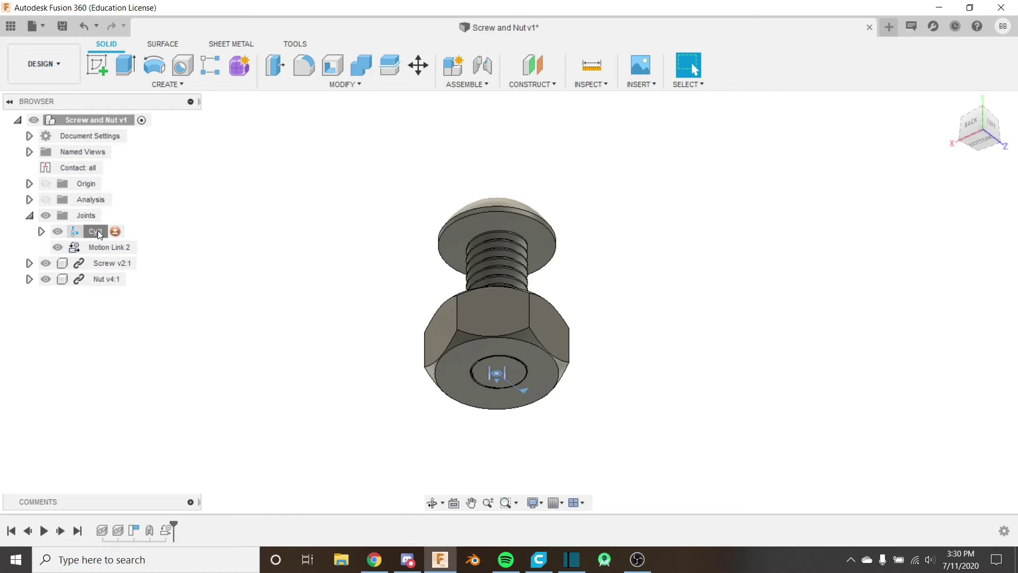
# Step: Edit the Cyl1 joint's limits, choosing Slide as the motion to limit
pyautogui.rightClick(98, 231)
pyautogui.click(148, 291)
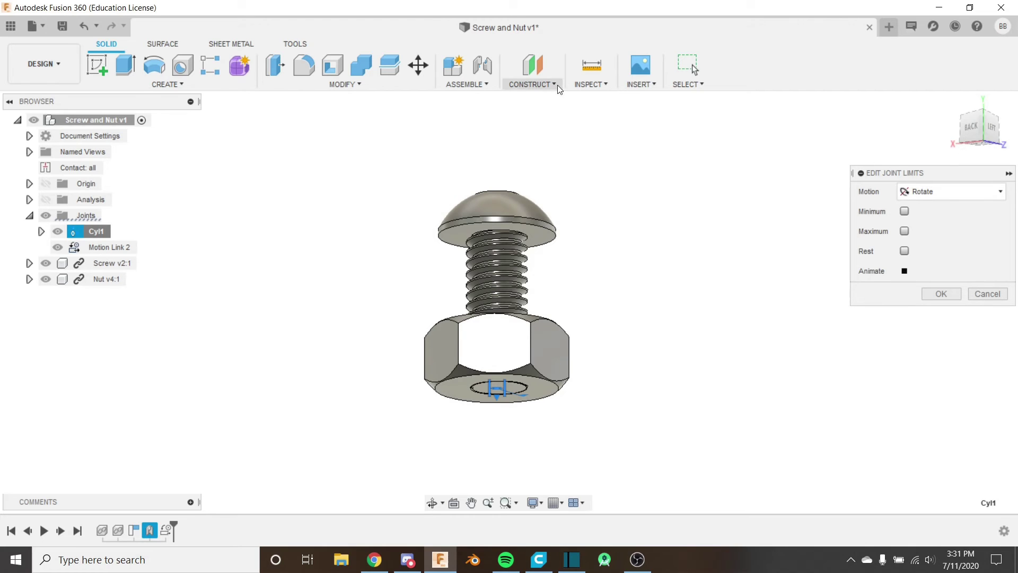
pyautogui.click(951, 188)
pyautogui.click(915, 228)
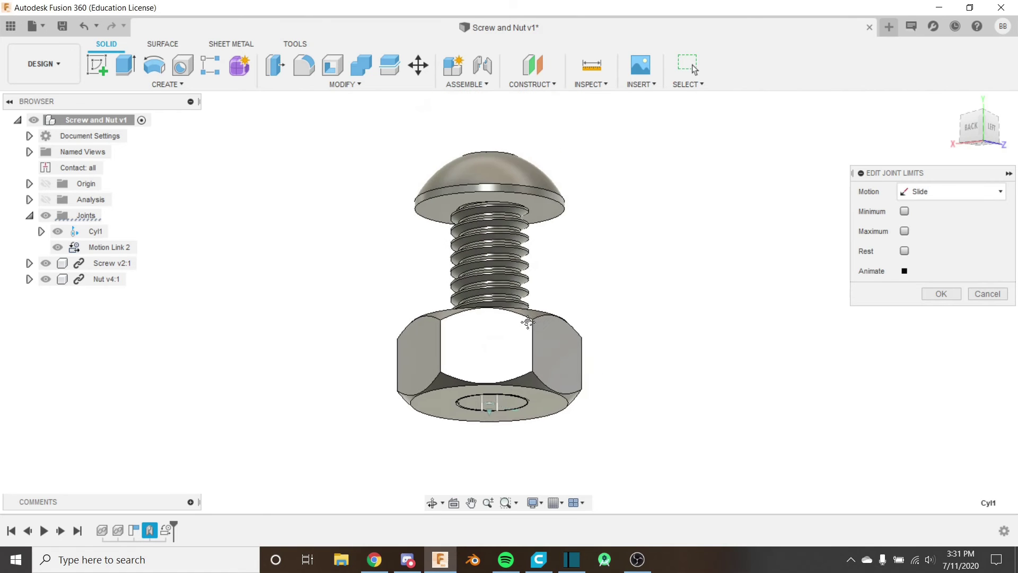
# Step: From a side view, enable a 0.00 mm maximum slide limit, preview the animation, and confirm
pyautogui.keyDown('shift'); pyautogui.moveTo(514, 360); pyautogui.dragTo(486, 269, button='middle'); pyautogui.keyUp('shift')
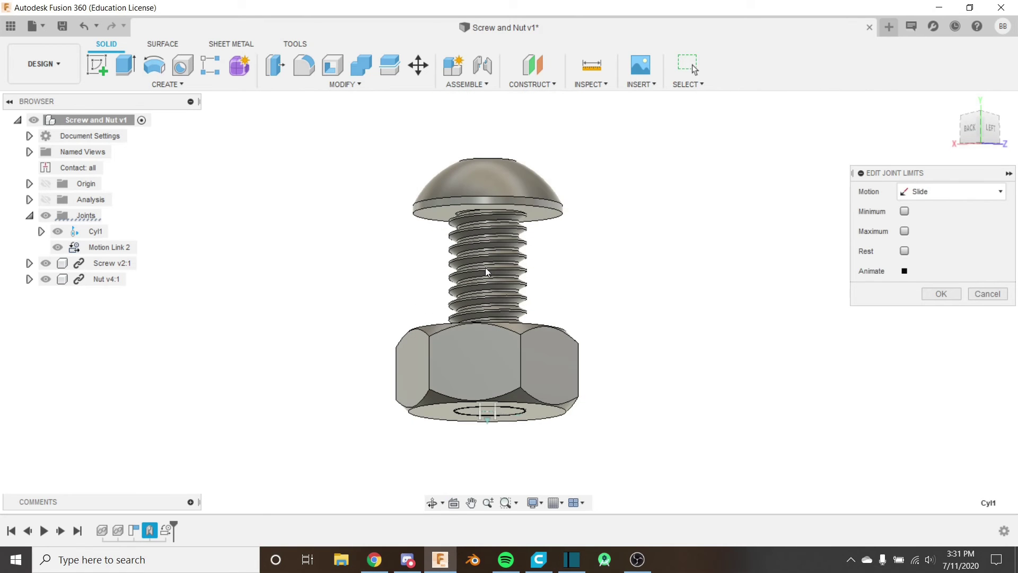
pyautogui.moveTo(569, 299)
pyautogui.keyDown('shift'); pyautogui.mouseDown(button='middle')
pyautogui.moveTo(564, 282)
pyautogui.moveTo(559, 297)
pyautogui.mouseUp(button='middle'); pyautogui.keyUp('shift')
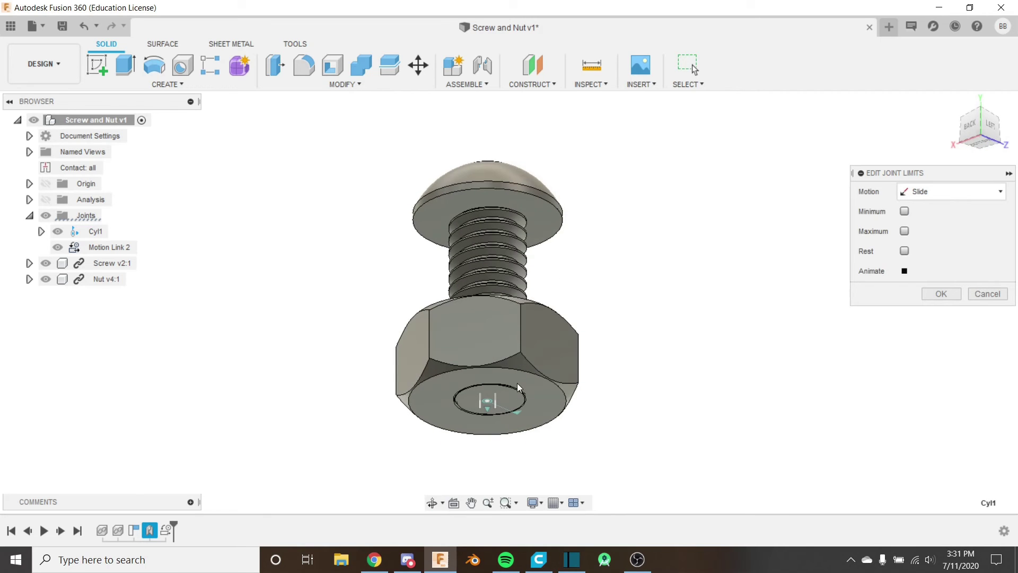
pyautogui.keyDown('shift'); pyautogui.moveTo(517, 383); pyautogui.dragTo(504, 310, button='middle'); pyautogui.keyUp('shift')
pyautogui.keyDown('shift'); pyautogui.moveTo(504, 409); pyautogui.dragTo(504, 335, button='middle'); pyautogui.keyUp('shift')
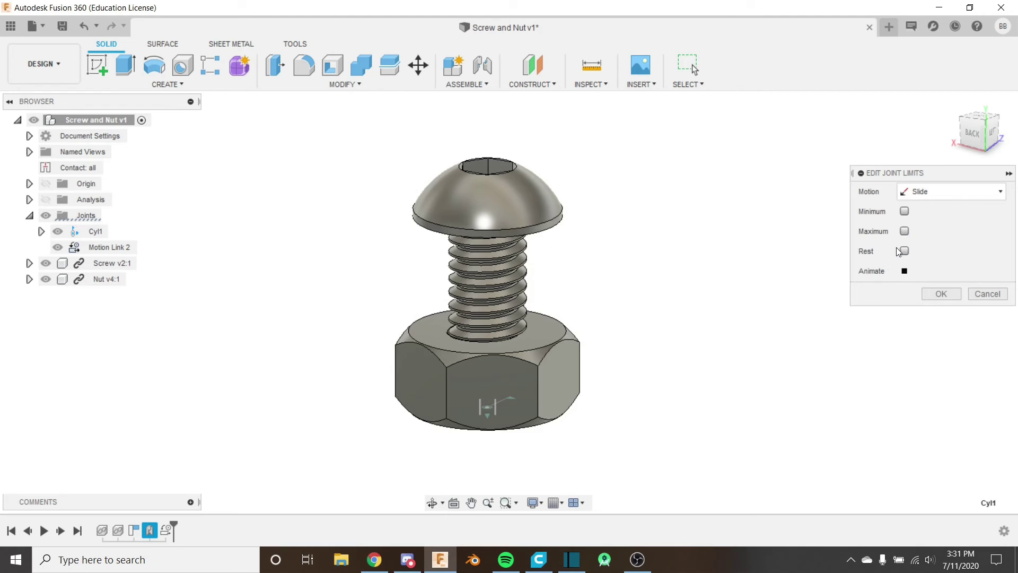
pyautogui.keyDown('shift'); pyautogui.moveTo(615, 320); pyautogui.dragTo(676, 308, button='middle'); pyautogui.keyUp('shift')
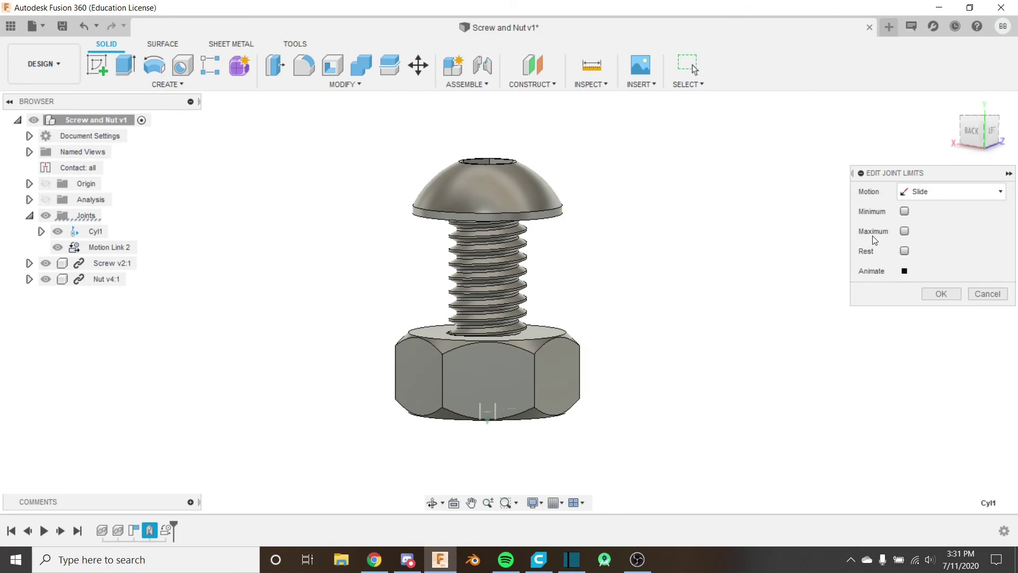
pyautogui.scroll(6, 486, 411)
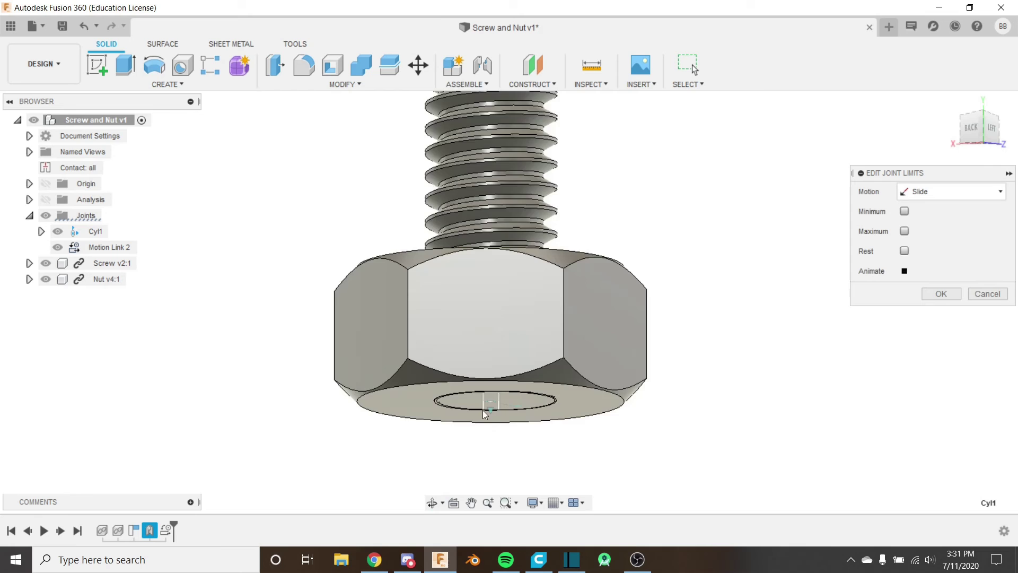
pyautogui.scroll(3, 493, 412)
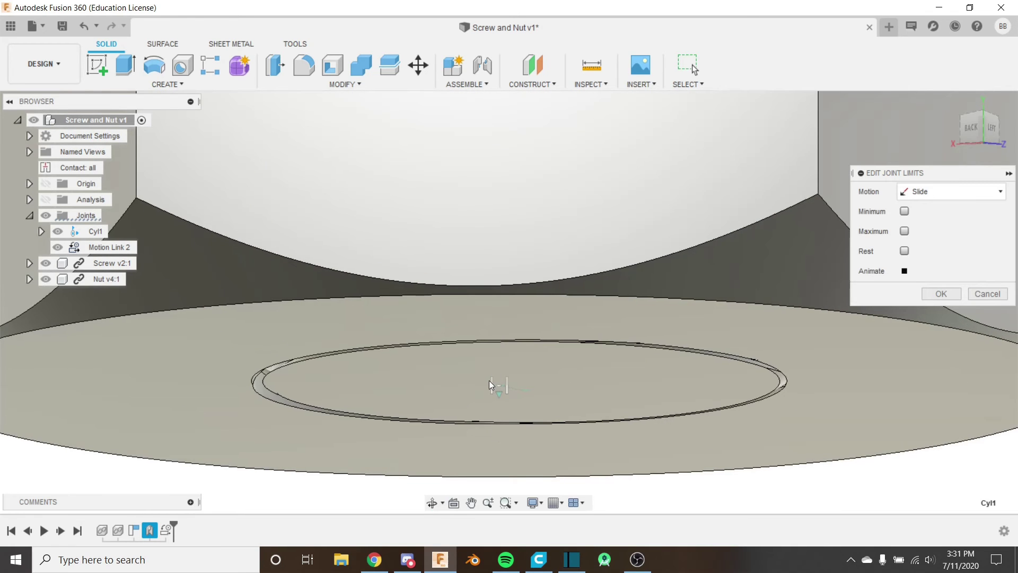
pyautogui.scroll(-8, 483, 423)
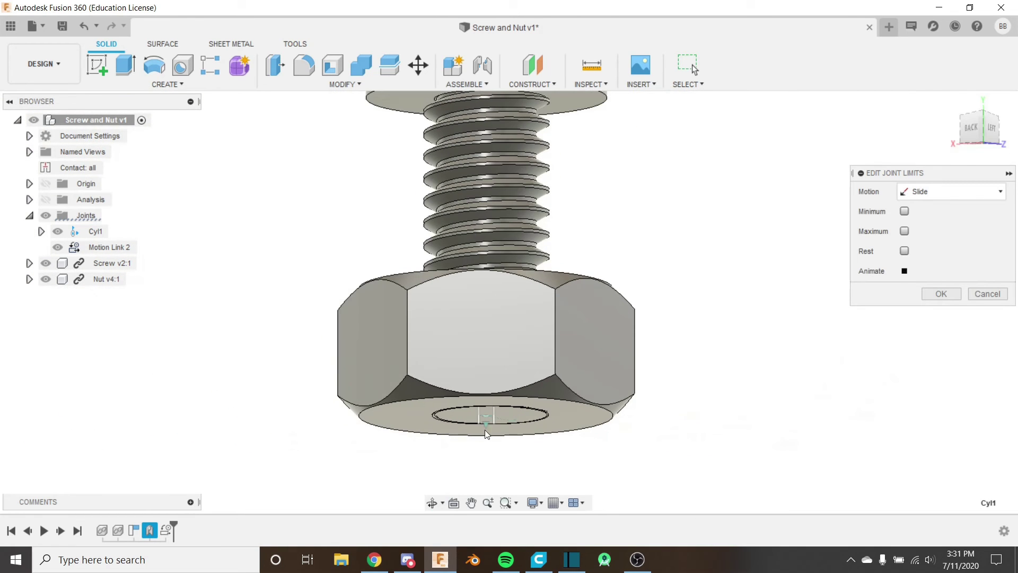
pyautogui.scroll(-3, 466, 403)
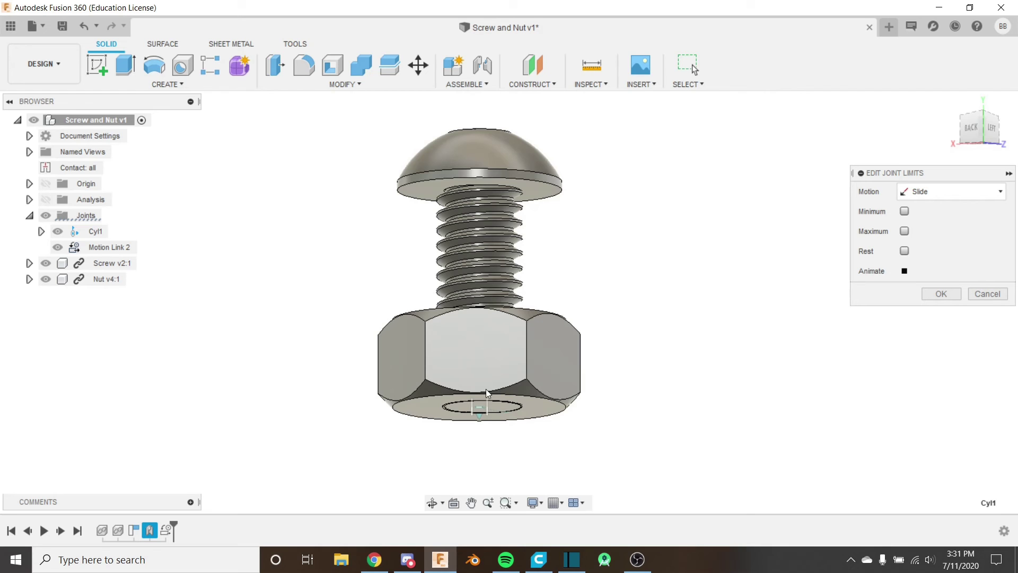
pyautogui.click(905, 231)
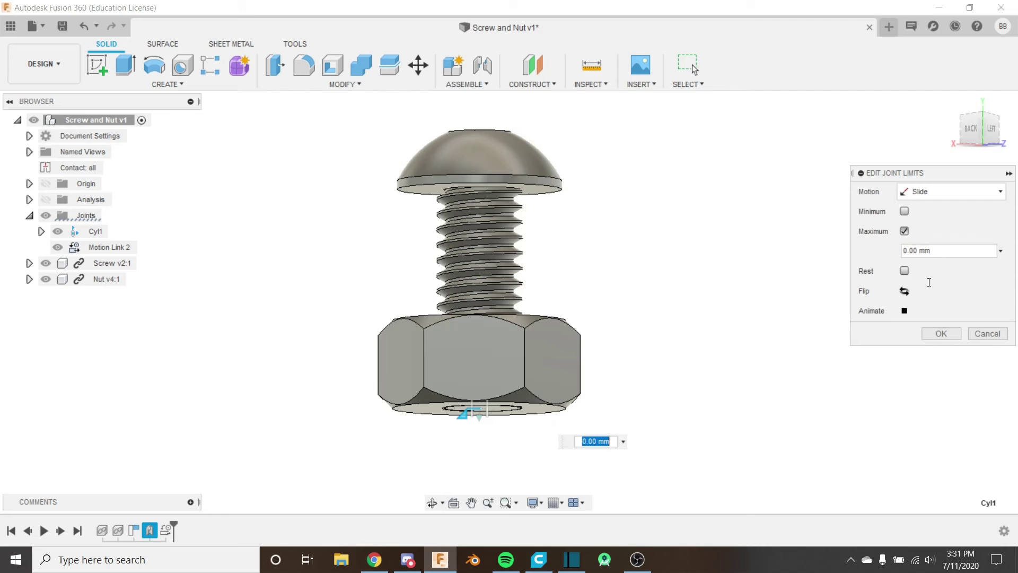
pyautogui.click(905, 311)
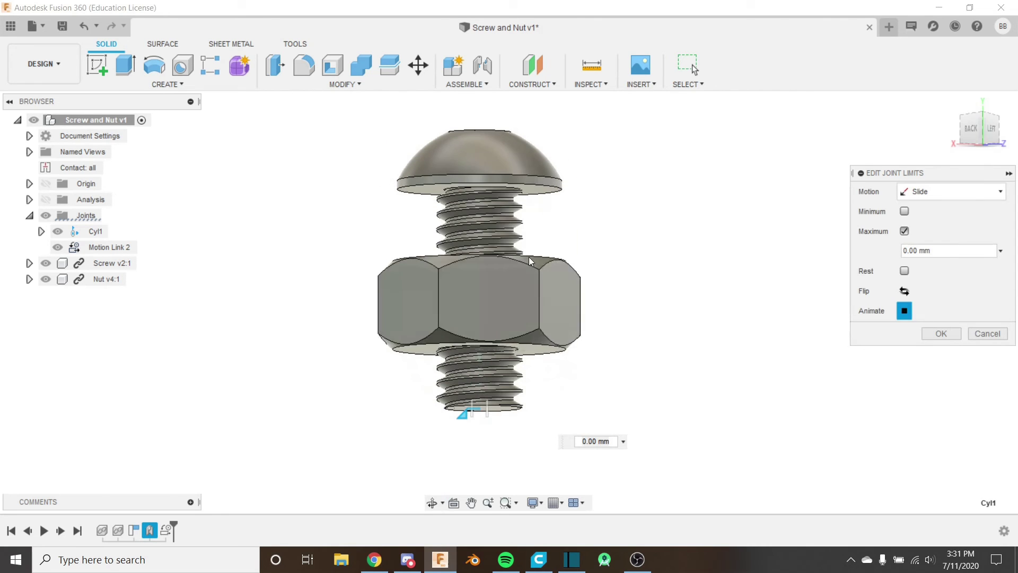
pyautogui.keyDown('shift'); pyautogui.moveTo(530, 257); pyautogui.dragTo(548, 275, button='middle'); pyautogui.keyUp('shift')
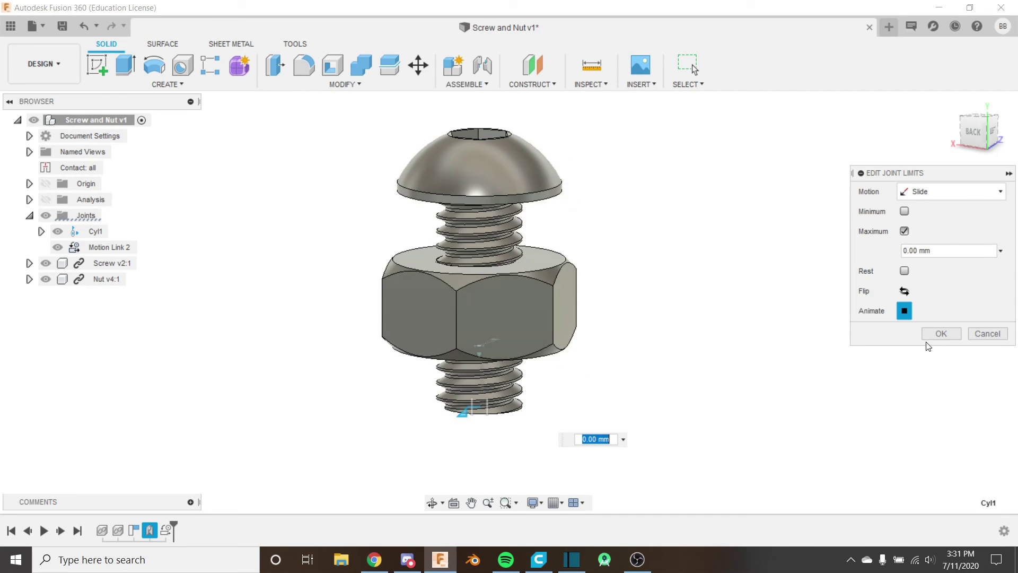
pyautogui.click(938, 334)
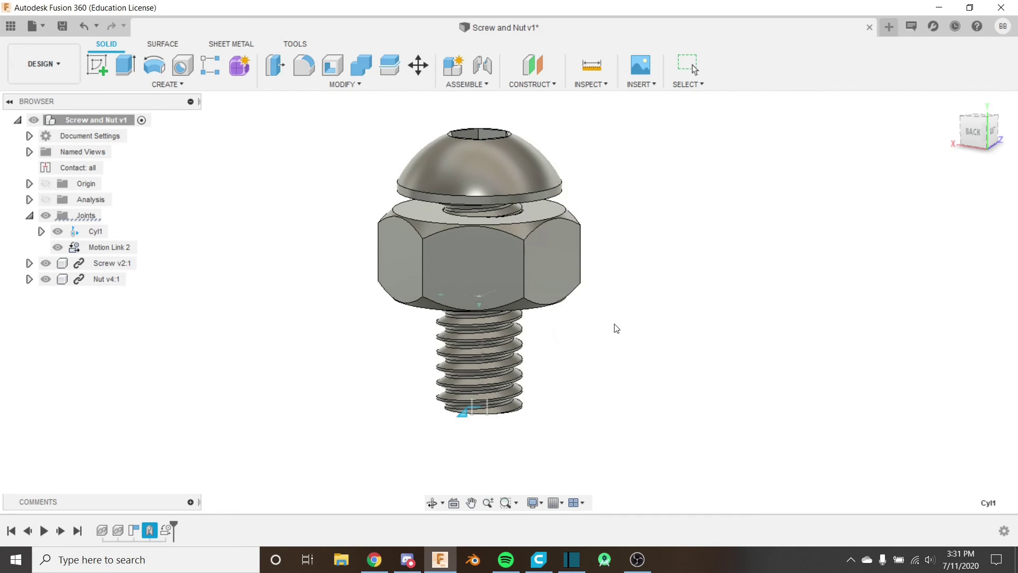
pyautogui.rightClick(87, 233)
pyautogui.click(163, 339)
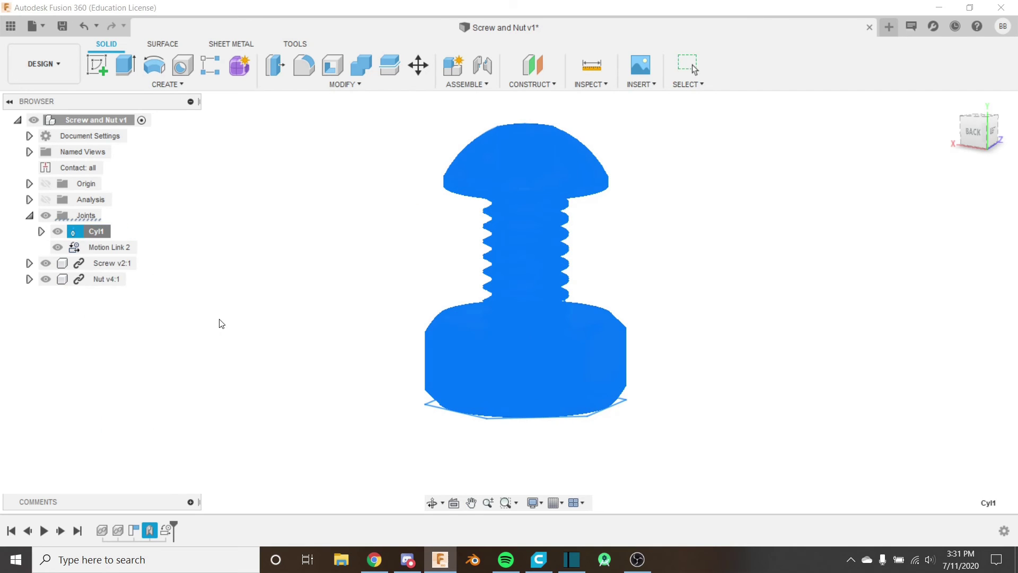
pyautogui.press('Escape')
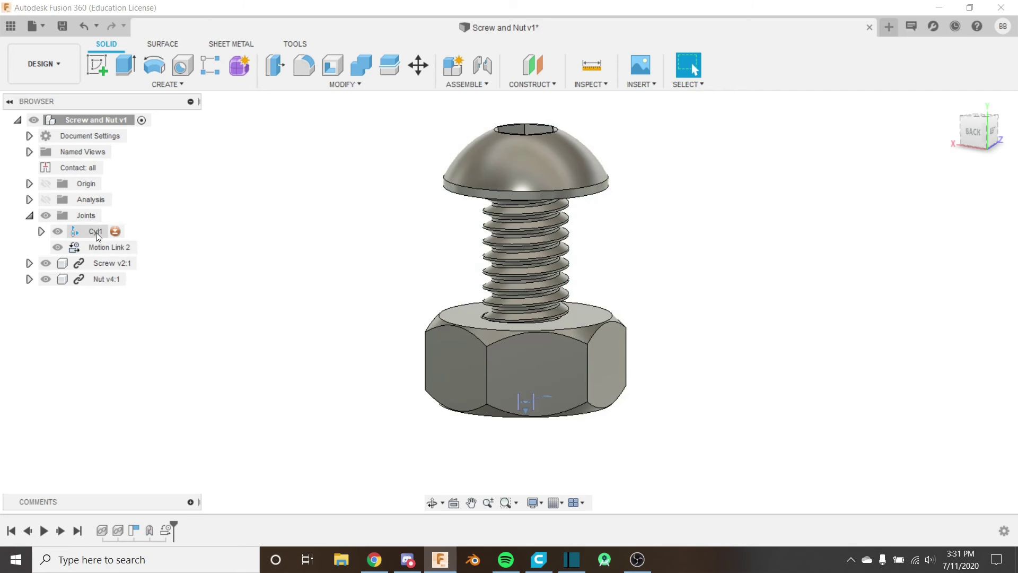
pyautogui.rightClick(96, 232)
pyautogui.click(132, 358)
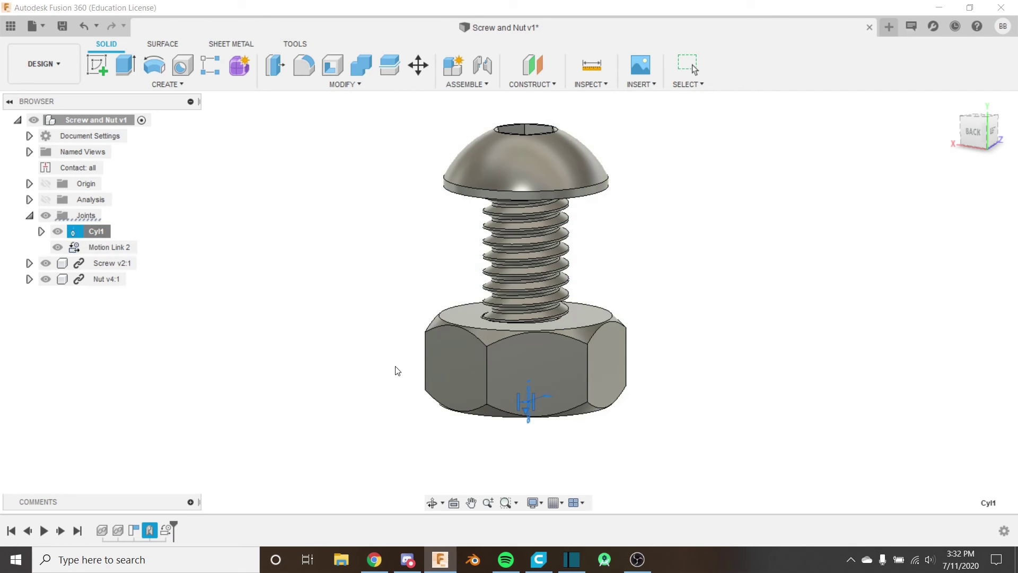
pyautogui.press('Escape')
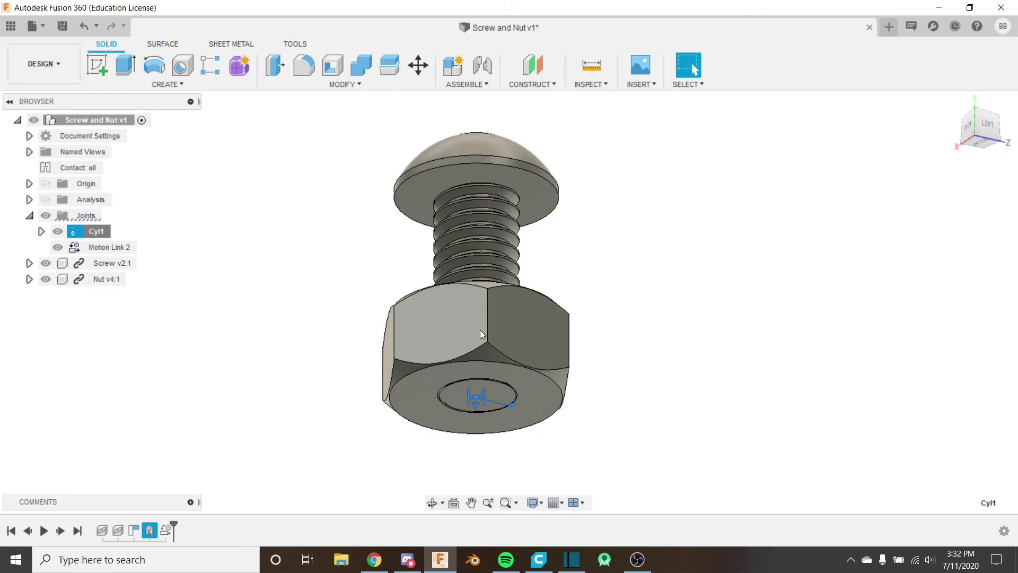
pyautogui.rightClick(96, 231)
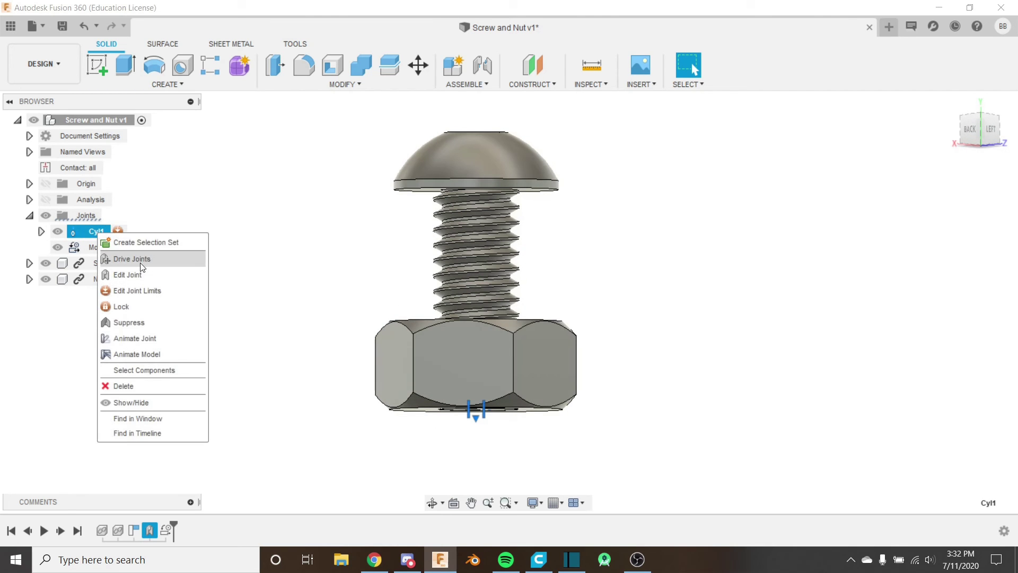
pyautogui.click(141, 263)
pyautogui.moveTo(475, 424); pyautogui.dragTo(495, 460)
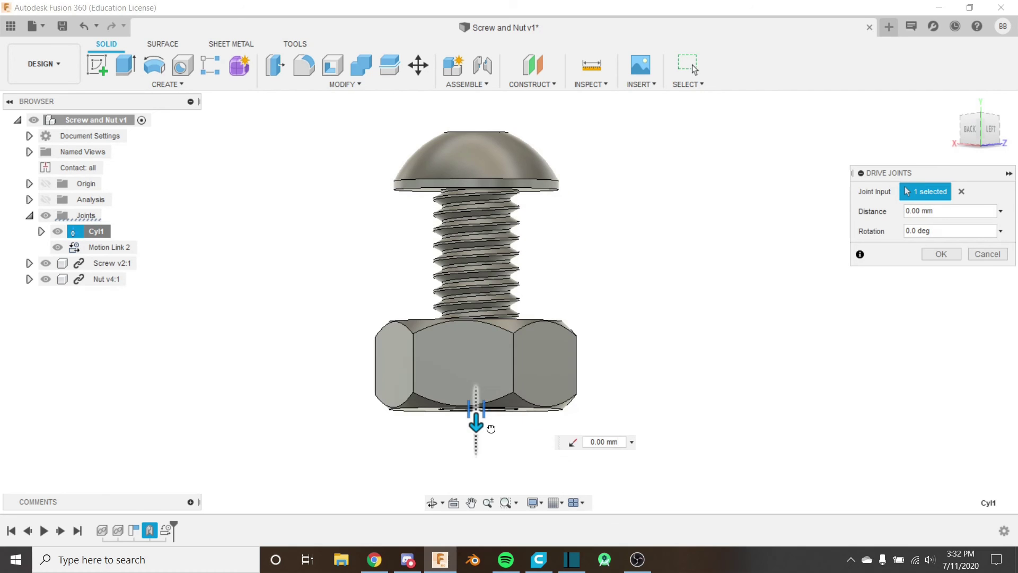
pyautogui.moveTo(494, 380); pyautogui.dragTo(518, 437)
pyautogui.click(988, 254)
pyautogui.scroll(-3, 682, 353)
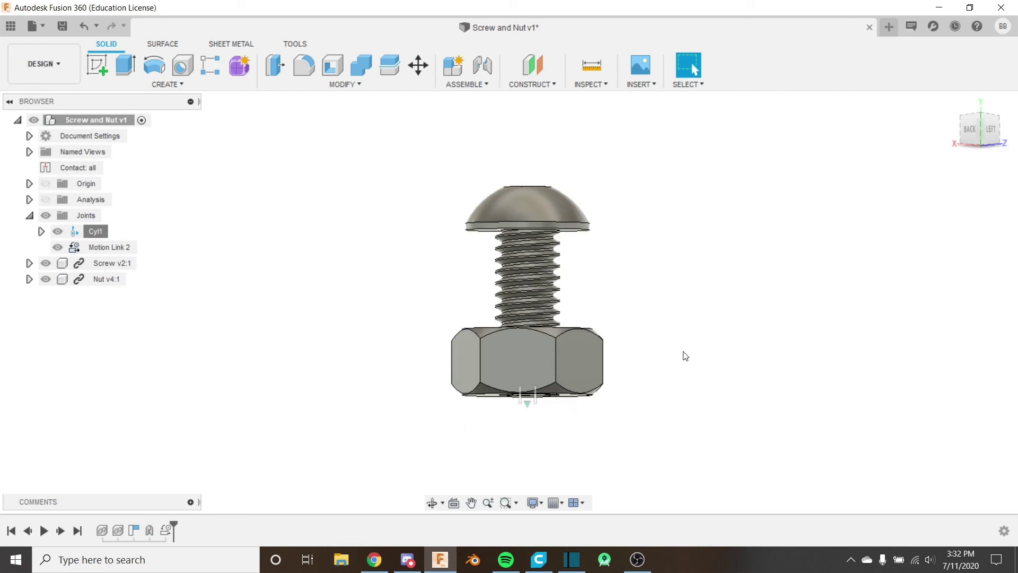
pyautogui.keyDown('shift'); pyautogui.moveTo(682, 353); pyautogui.dragTo(617, 313, button='middle'); pyautogui.keyUp('shift')
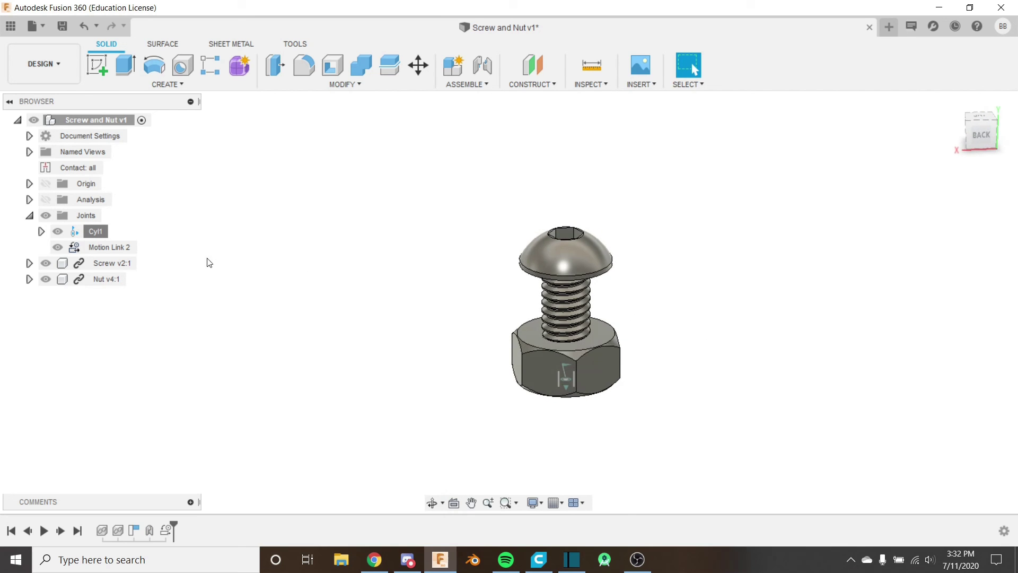
# Step: Drive the Cyl1 joint to slide the nut up the screw to -3.50 mm
pyautogui.rightClick(98, 232)
pyautogui.click(142, 257)
pyautogui.scroll(3, 580, 403)
pyautogui.moveTo(554, 366); pyautogui.dragTo(569, 300)
pyautogui.click(949, 257)
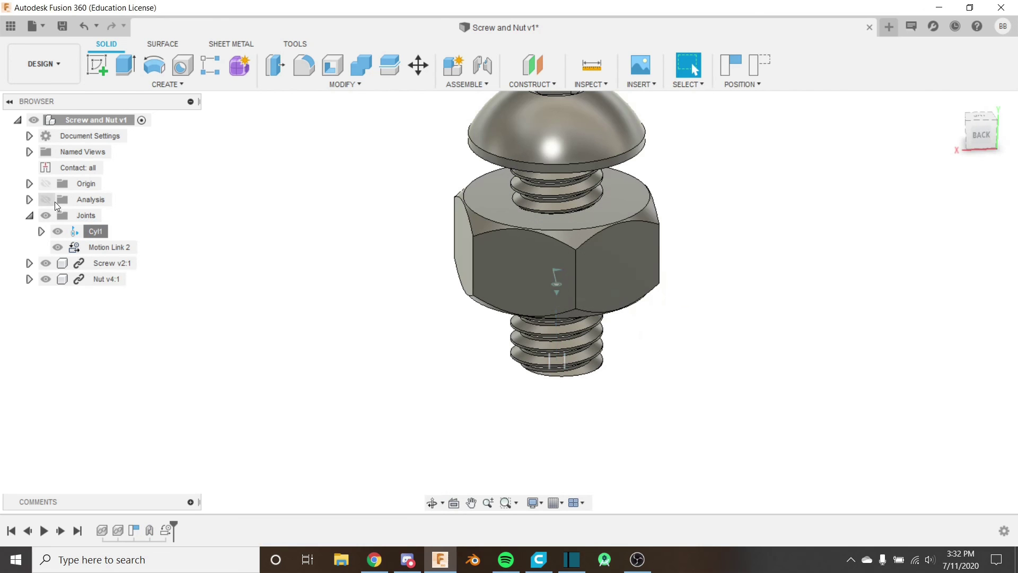
# Step: Show the section analysis to check the threads mesh, then hide it again
pyautogui.click(46, 200)
pyautogui.keyDown('shift'); pyautogui.moveTo(577, 308); pyautogui.dragTo(632, 247, button='middle'); pyautogui.keyUp('shift')
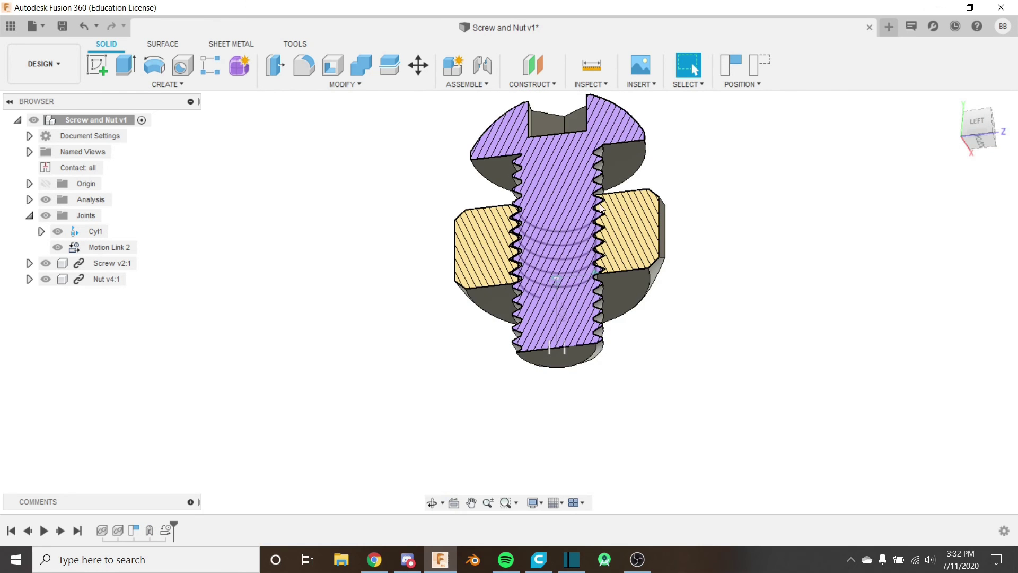
pyautogui.scroll(6, 632, 248)
pyautogui.scroll(6, 576, 254)
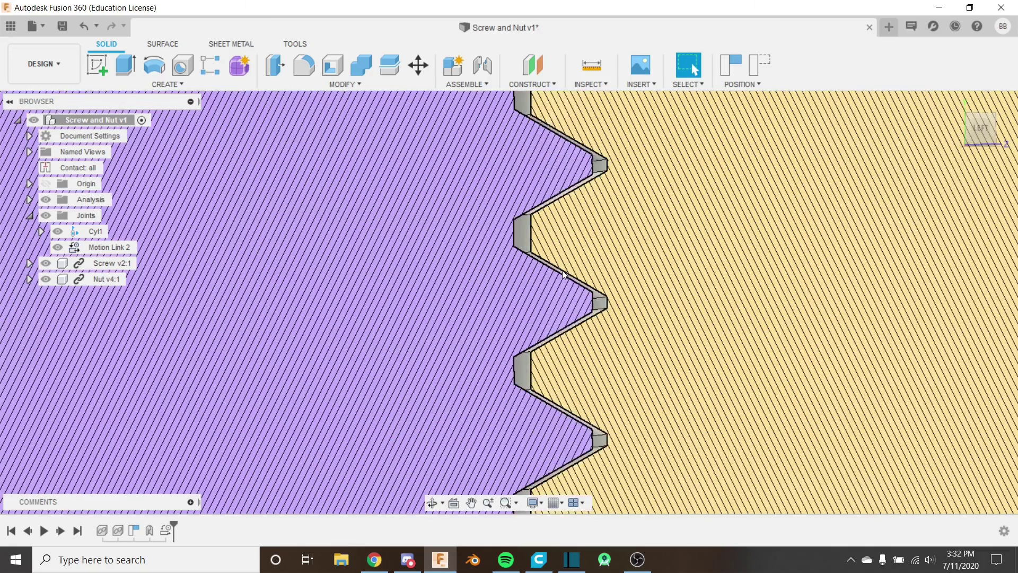
pyautogui.scroll(-8, 566, 274)
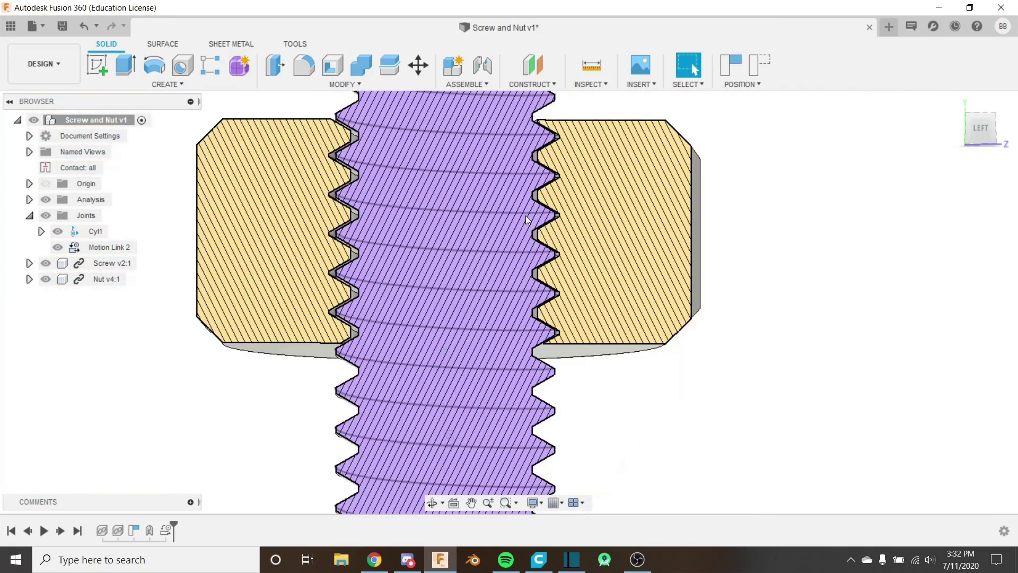
pyautogui.keyDown('shift'); pyautogui.moveTo(566, 274); pyautogui.dragTo(586, 279, button='middle'); pyautogui.keyUp('shift')
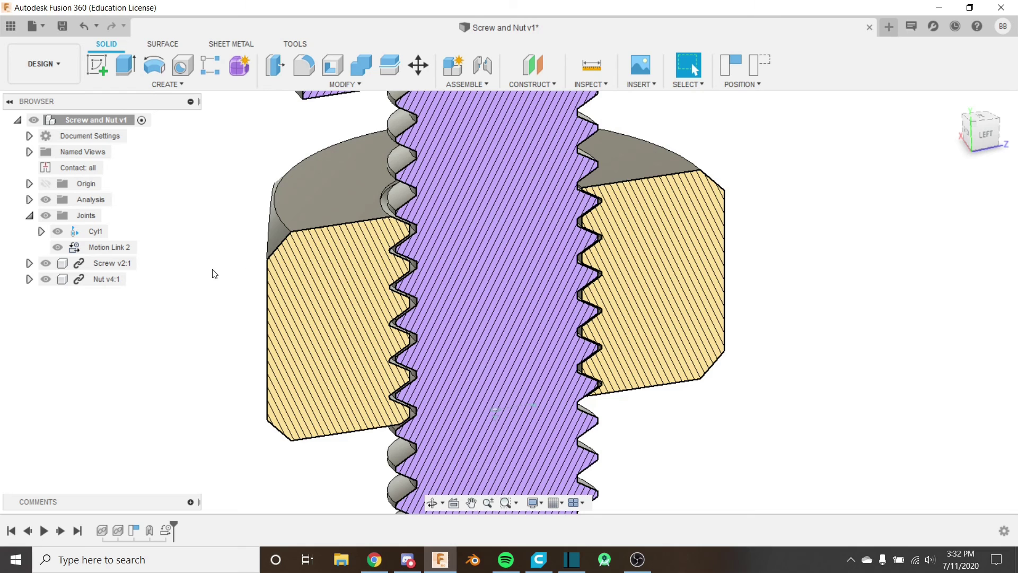
pyautogui.scroll(-5, 298, 286)
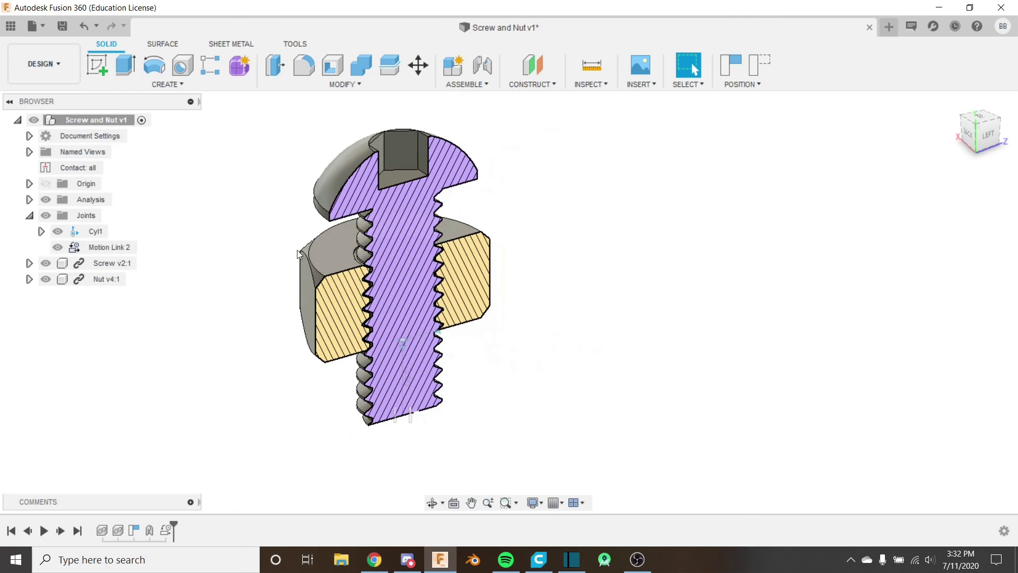
pyautogui.click(45, 199)
pyautogui.keyDown('shift'); pyautogui.moveTo(288, 266); pyautogui.dragTo(367, 262, button='middle'); pyautogui.keyUp('shift')
pyautogui.press('Escape')
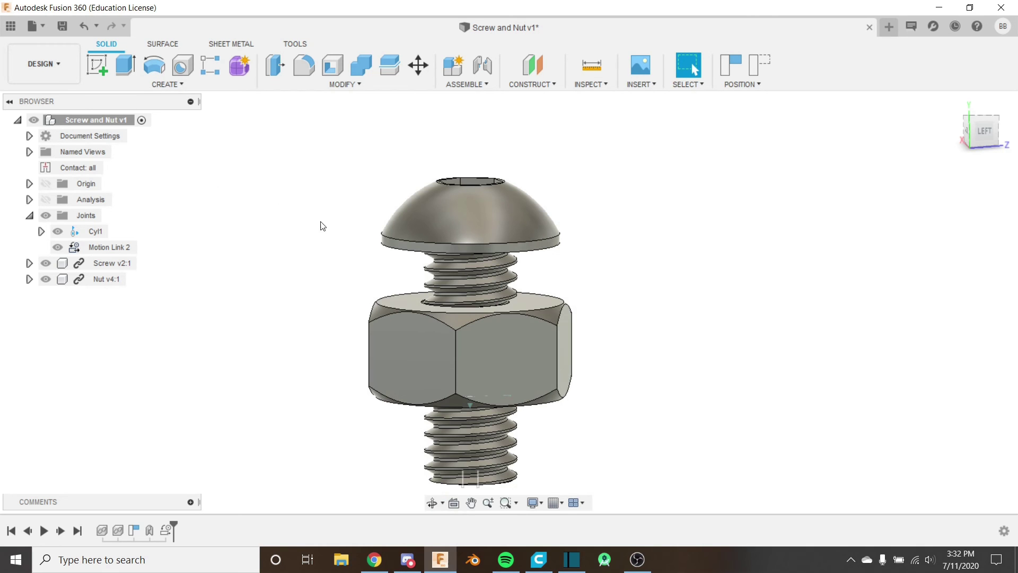
pyautogui.scroll(3, 465, 275)
pyautogui.scroll(-3, 461, 278)
pyautogui.keyDown('shift'); pyautogui.moveTo(460, 278); pyautogui.dragTo(532, 313, button='middle'); pyautogui.keyUp('shift')
pyautogui.scroll(-2, 513, 261)
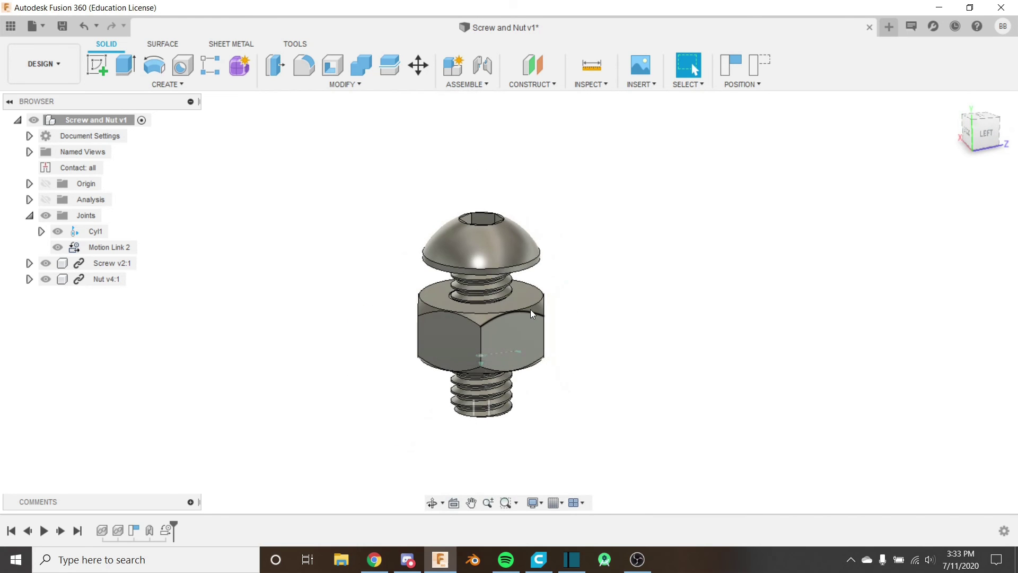